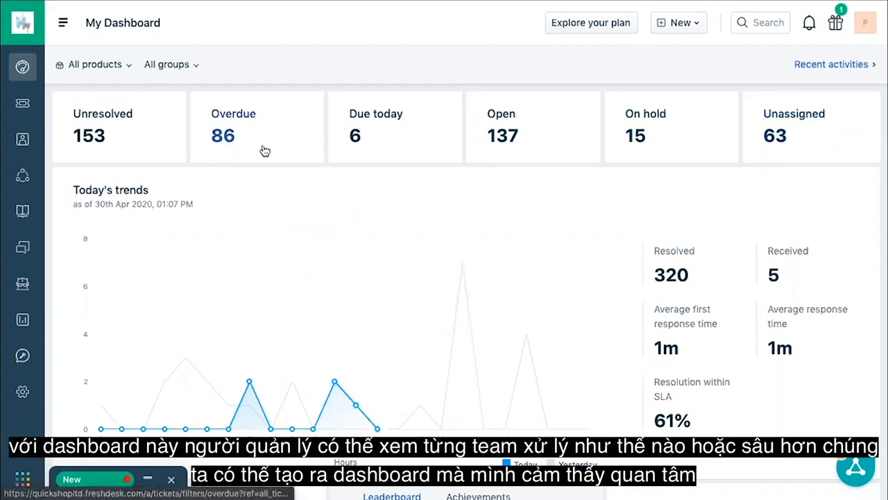
- Filter the dashboard to show only the "Corrosion - Field team" group
click(198, 64)
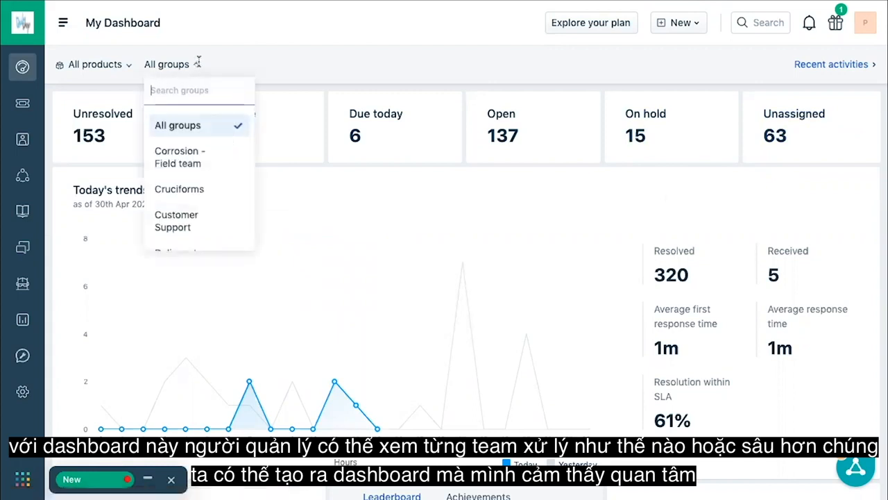
click(195, 172)
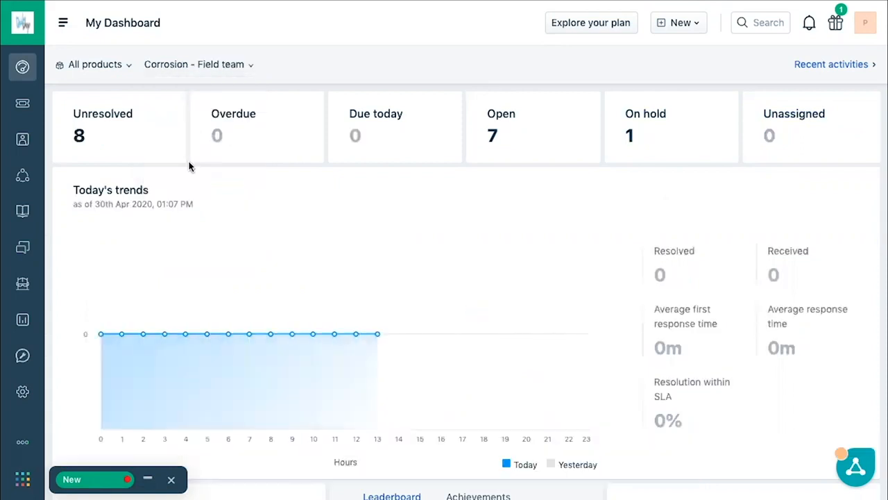
- Start a new team dashboard and add a bar chart widget to it
click(63, 26)
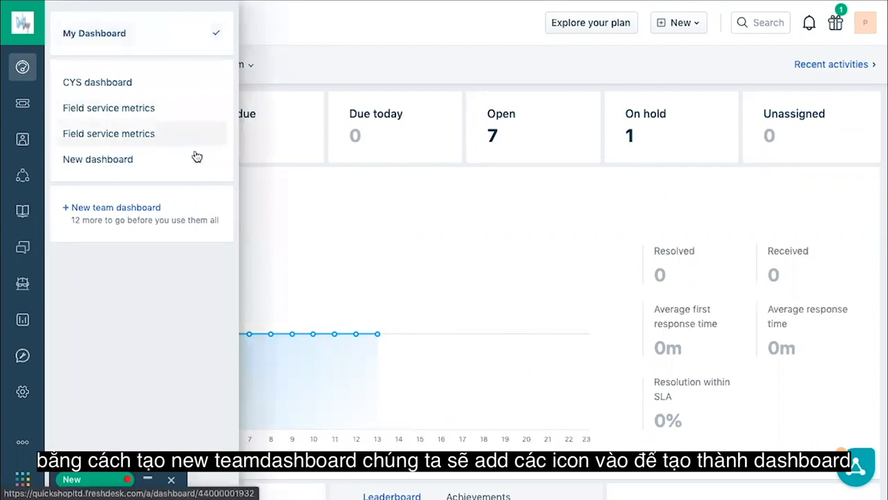
click(151, 207)
click(226, 144)
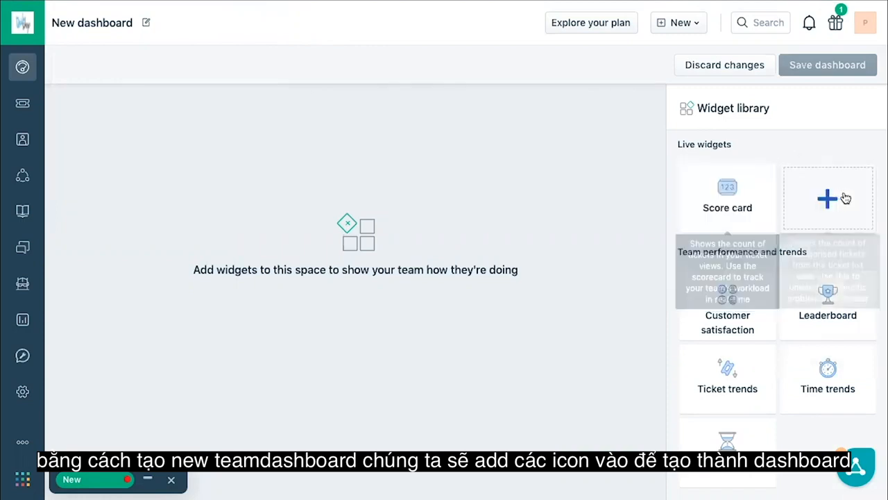
click(844, 184)
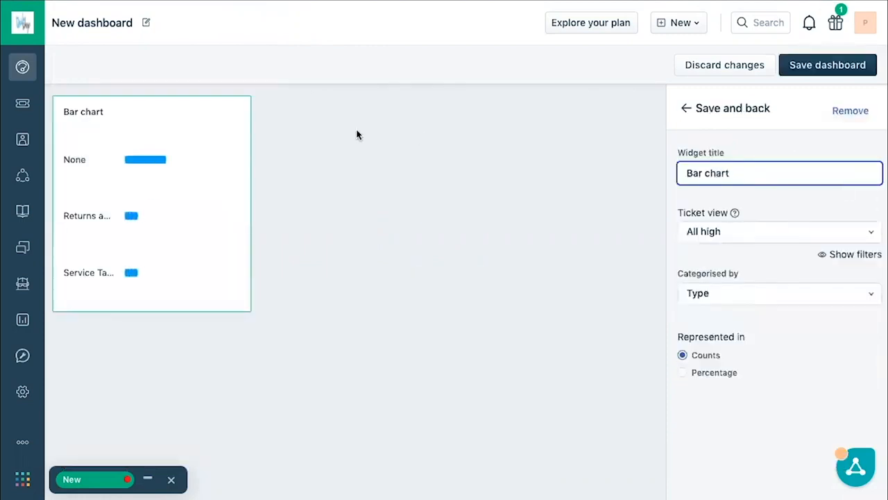
- Check the ticket view choices for the bar chart widget, and discard the unsaved dashboard
click(810, 232)
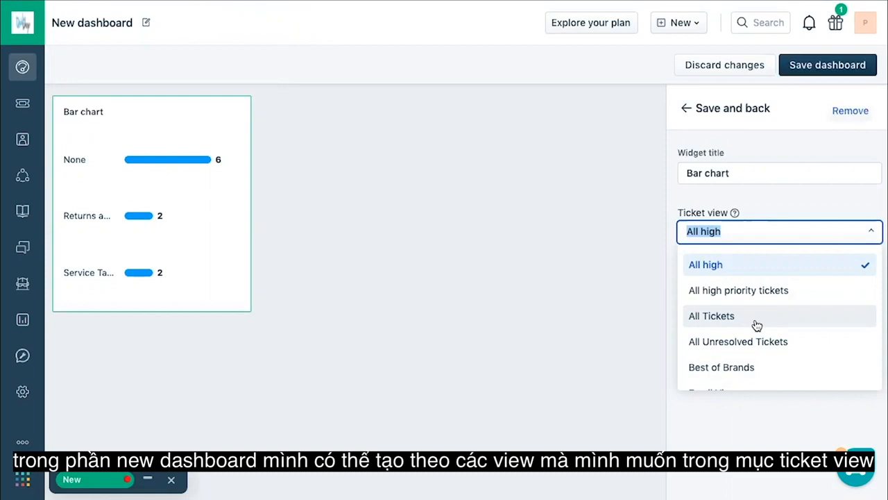
click(761, 195)
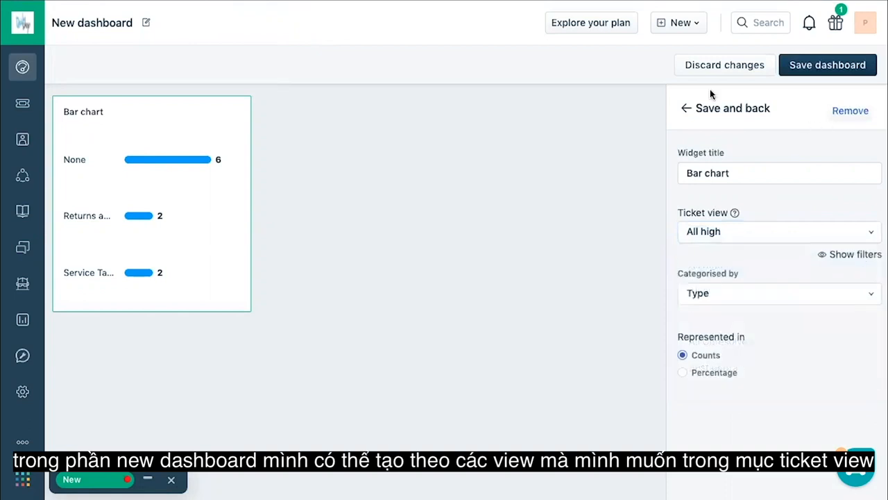
click(709, 65)
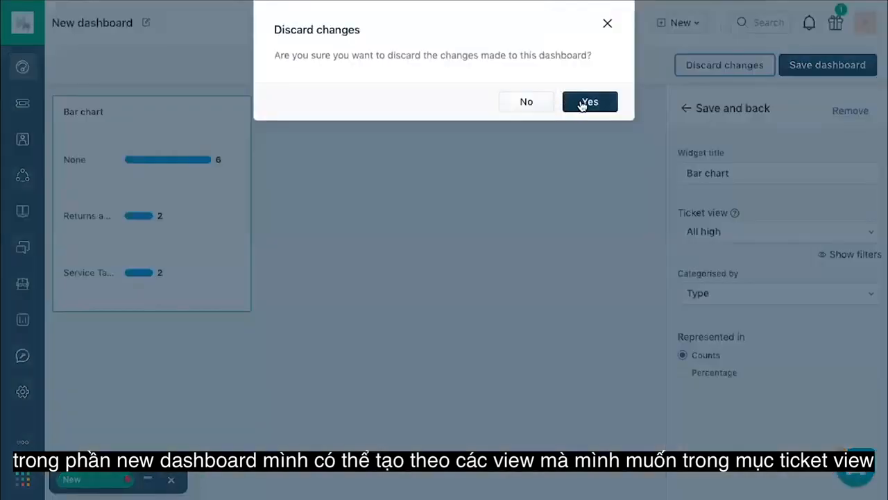
click(585, 102)
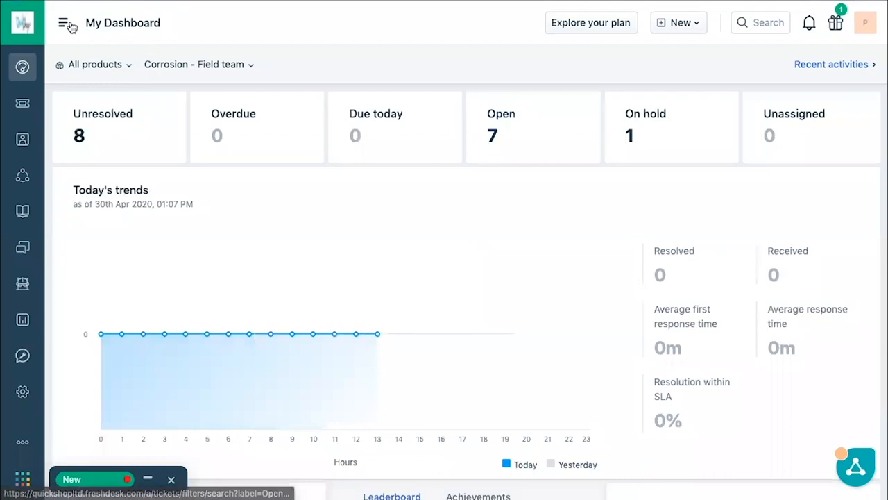
- Open the CYS dashboard and look over all of its widgets
click(67, 24)
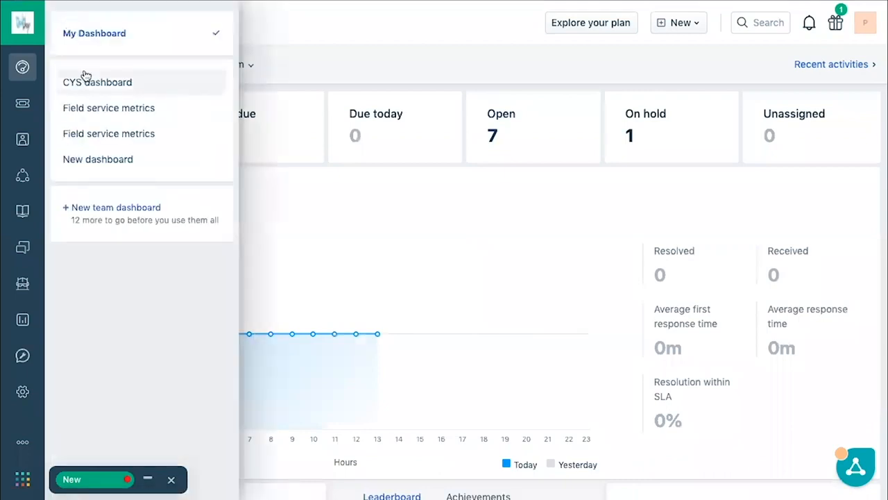
click(93, 81)
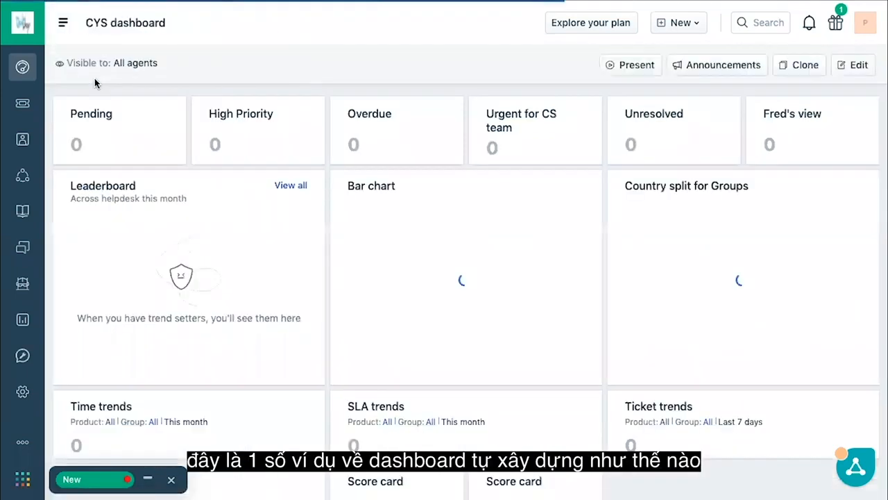
scroll(247, 195, down, 5)
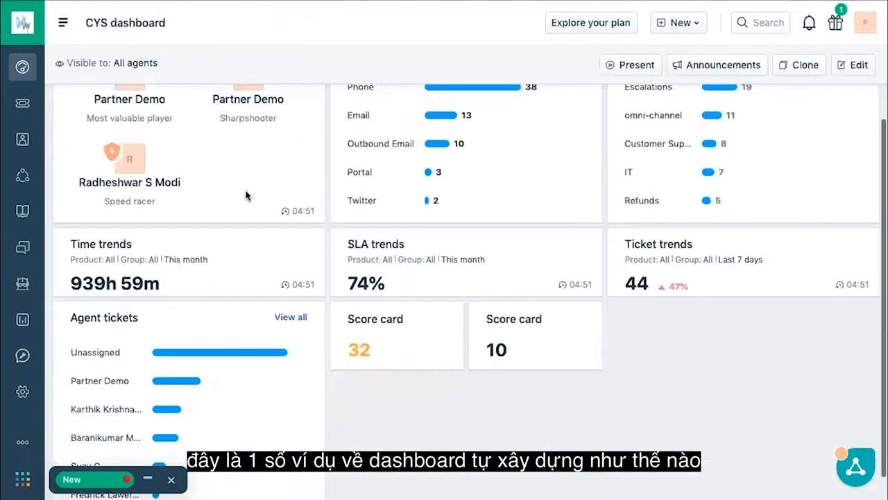
scroll(246, 196, up, 4)
scroll(247, 196, up, 2)
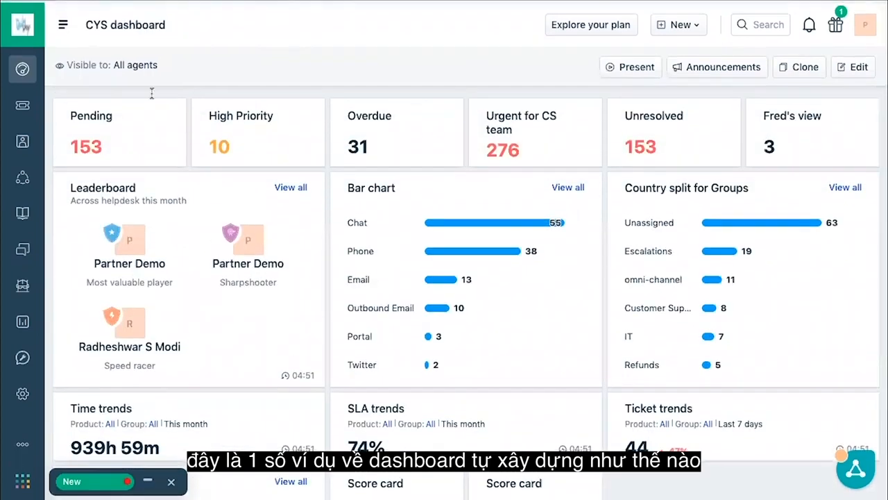
- View the existing team dashboard named "New dashboard" and return to My Dashboard
click(63, 23)
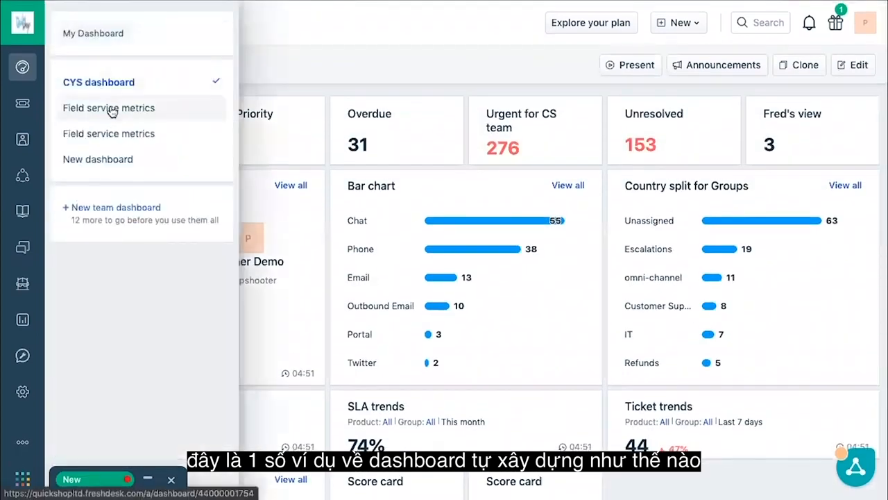
click(123, 160)
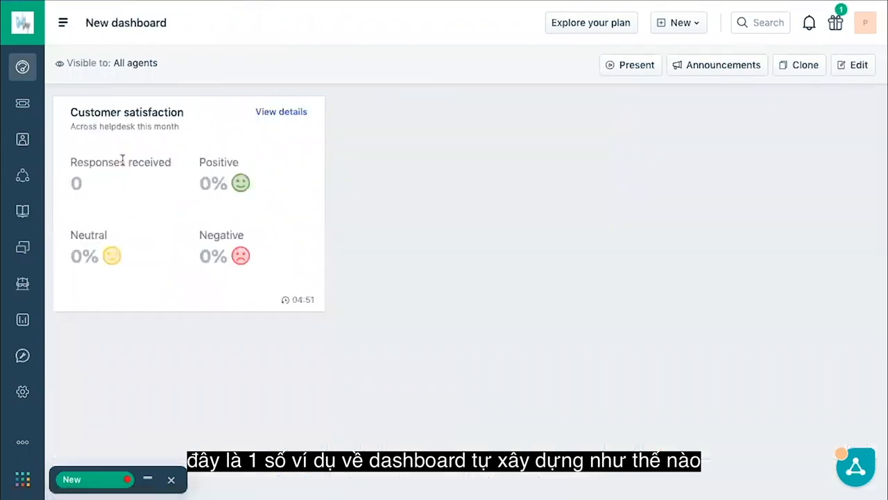
click(63, 23)
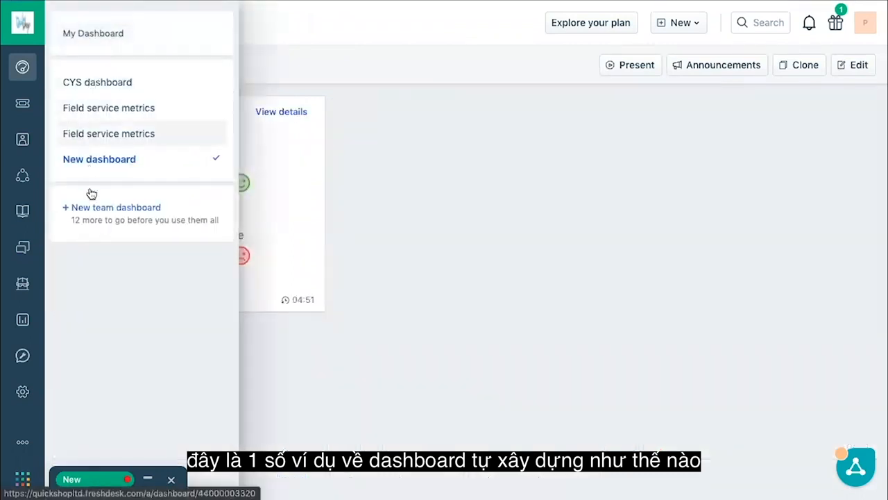
click(102, 42)
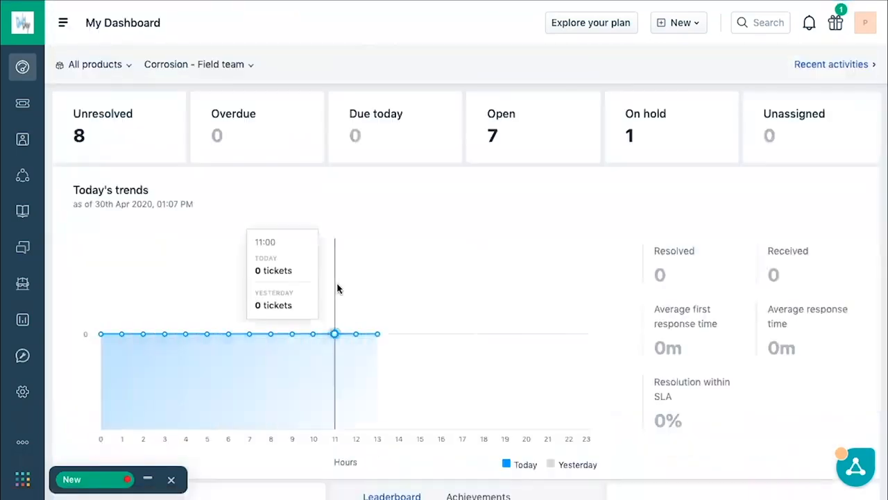
- Open the unresolved tickets details, break them down by agent, and examine the ticket counts across all status columns
scroll(338, 289, down, 5)
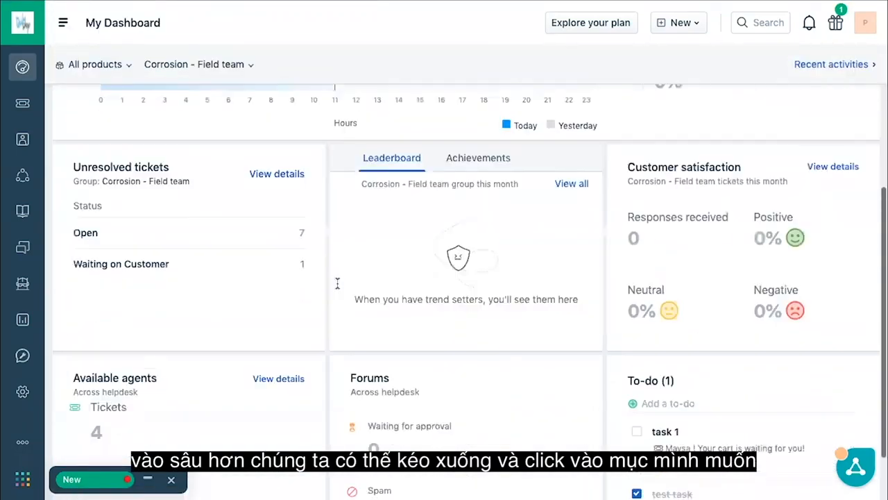
click(286, 182)
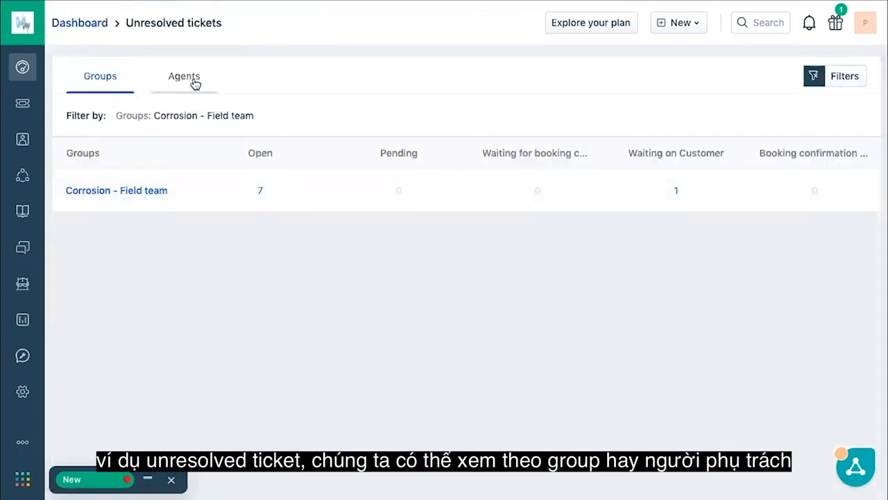
click(194, 82)
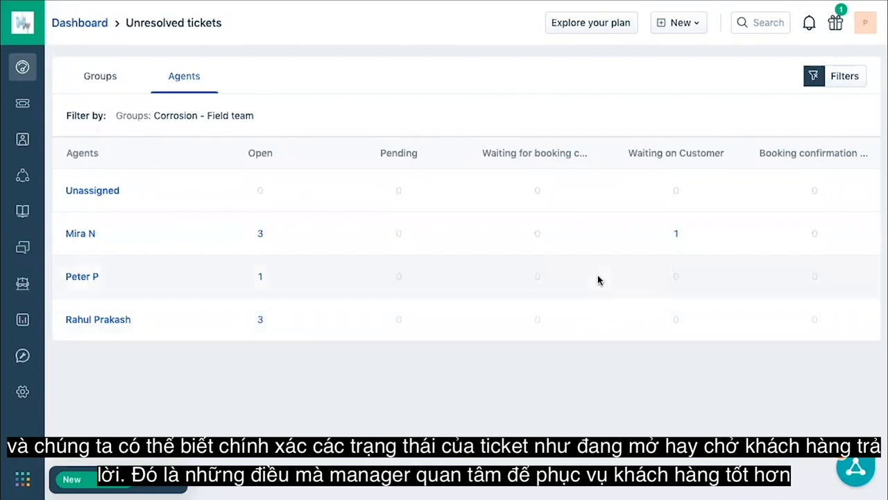
scroll(609, 300, right, 3)
scroll(608, 300, right, 2)
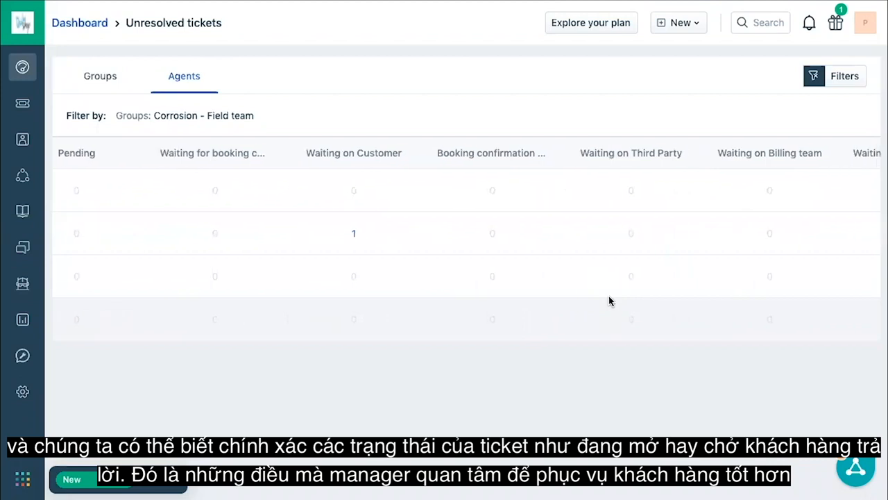
scroll(608, 301, right, 3)
scroll(609, 300, right, 4)
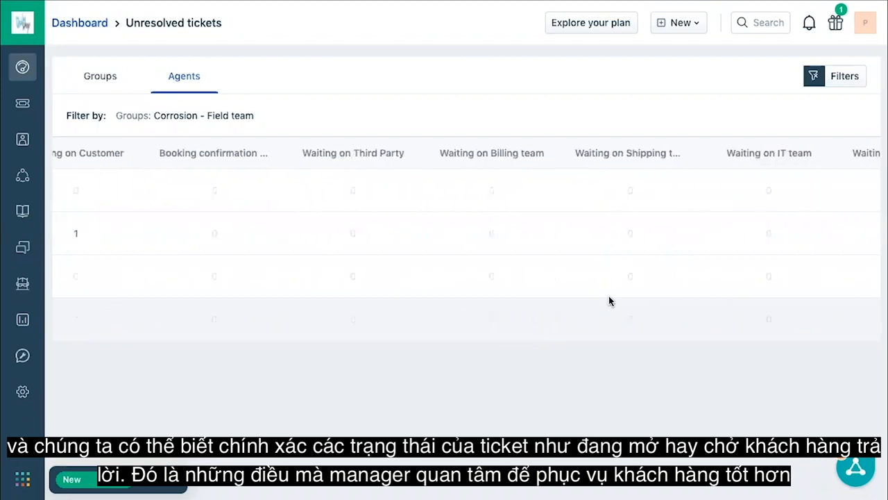
scroll(608, 300, left, 8)
scroll(608, 300, left, 2)
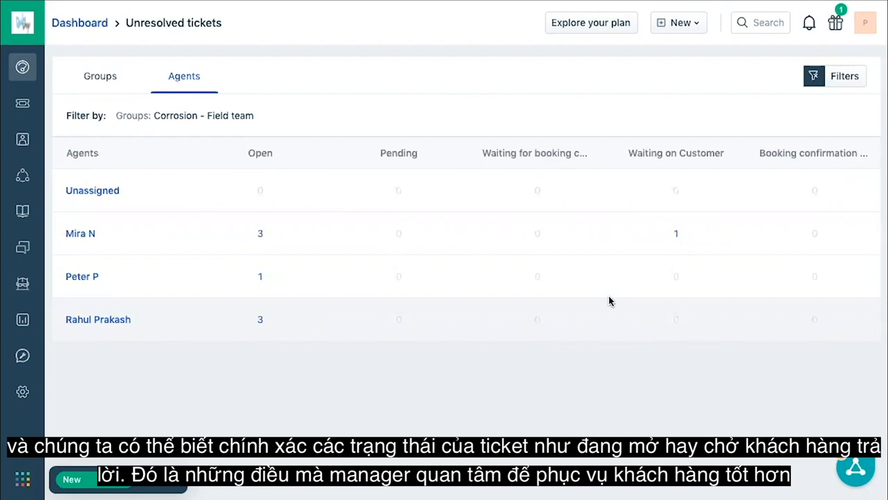
- Leave the unresolved tickets for My Dashboard and open the Analytics section
click(22, 66)
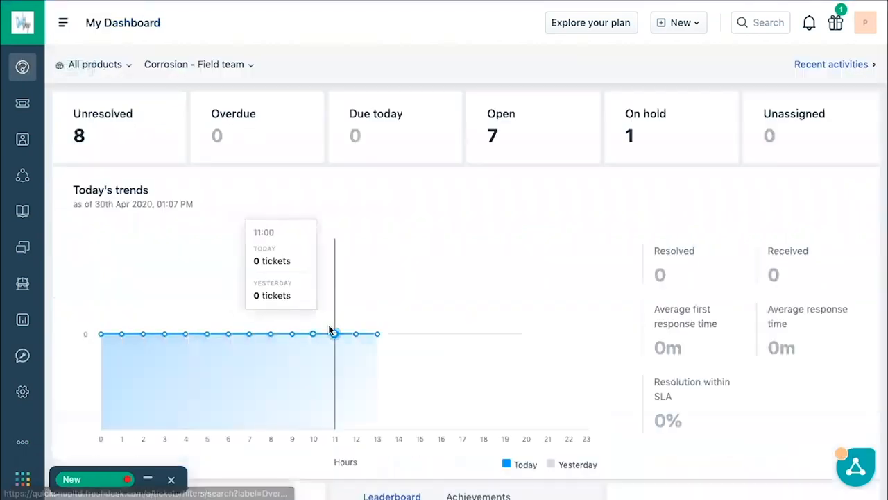
scroll(332, 331, down, 2)
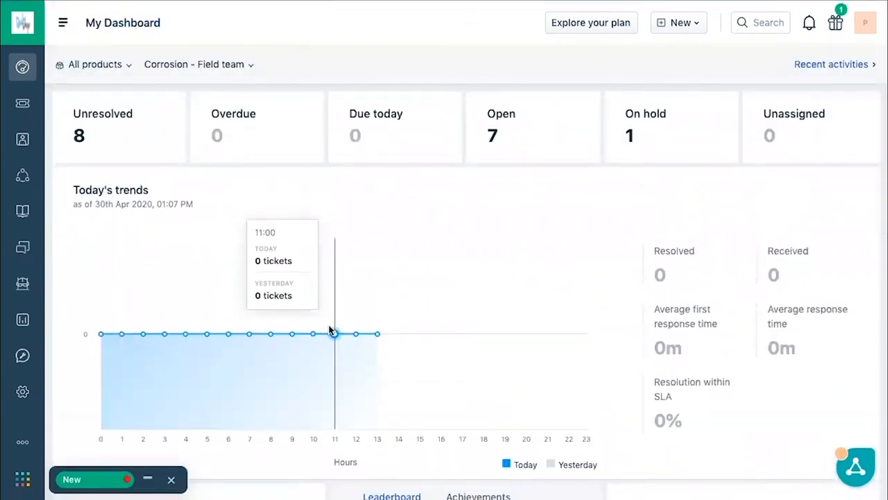
mouse_move(22, 319)
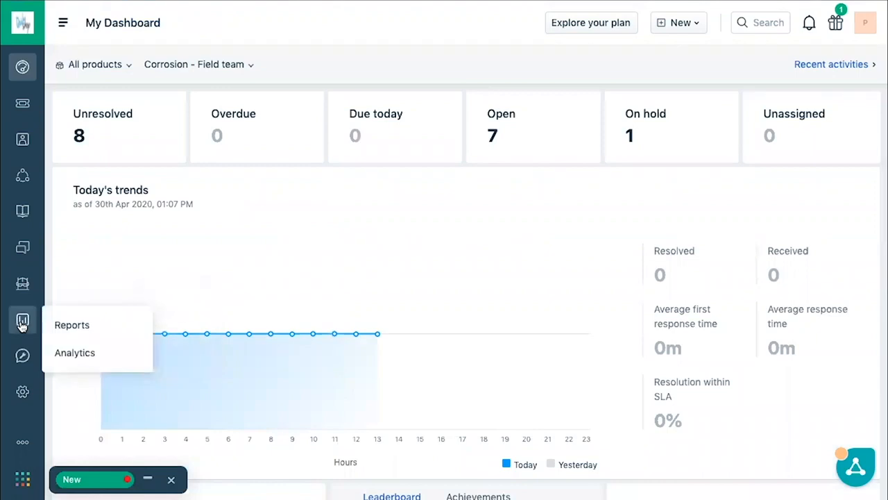
click(72, 363)
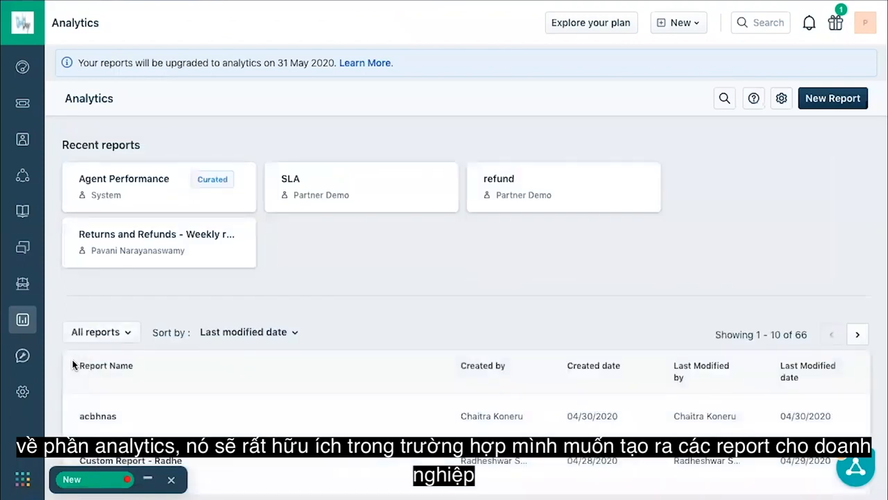
- Filter the report list to curated reports and look through the available ones
scroll(432, 264, down, 3)
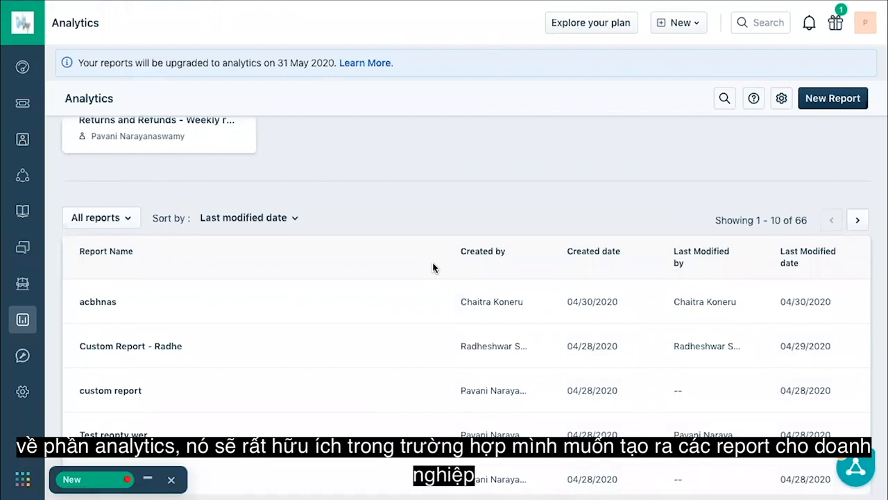
click(106, 219)
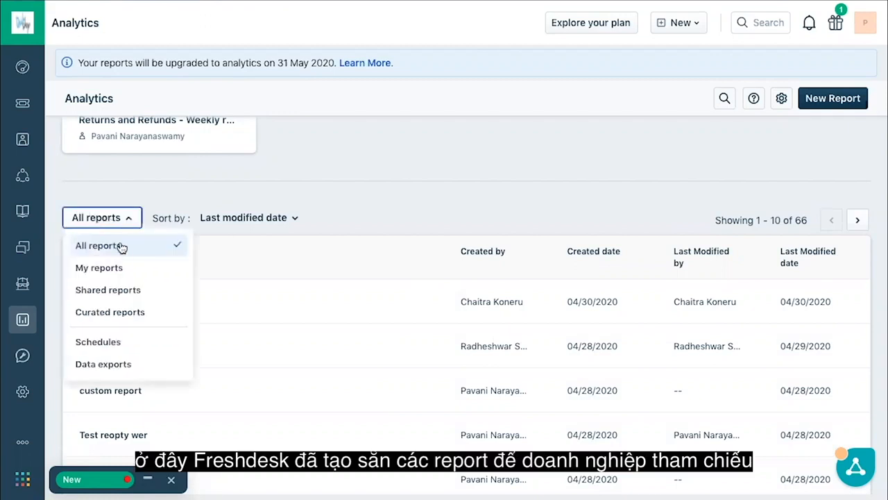
click(126, 312)
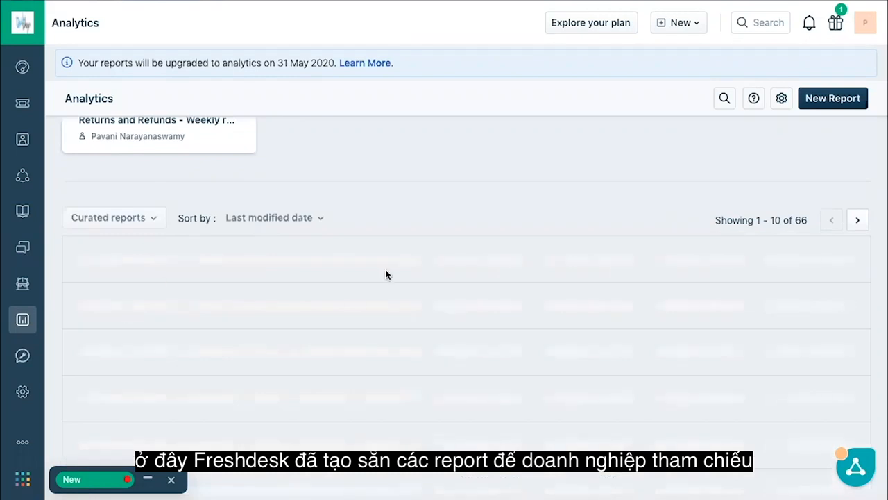
scroll(386, 274, down, 3)
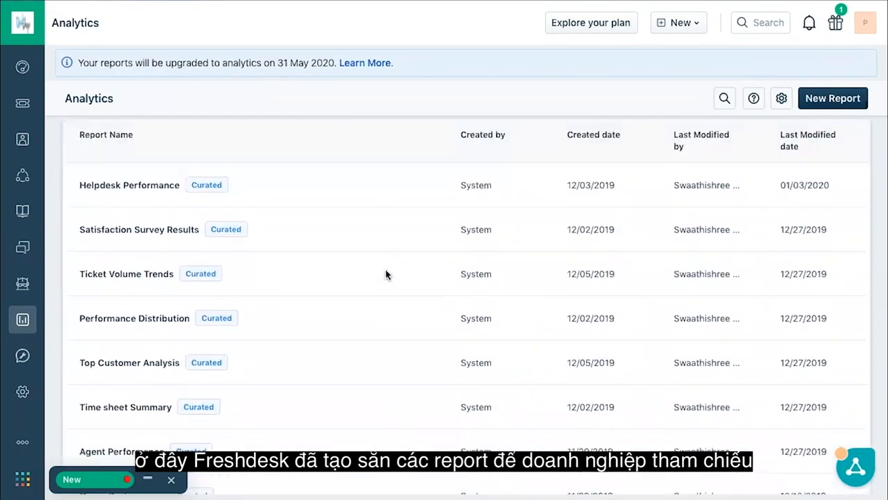
scroll(301, 360, down, 3)
scroll(301, 360, up, 1)
scroll(301, 360, up, 4)
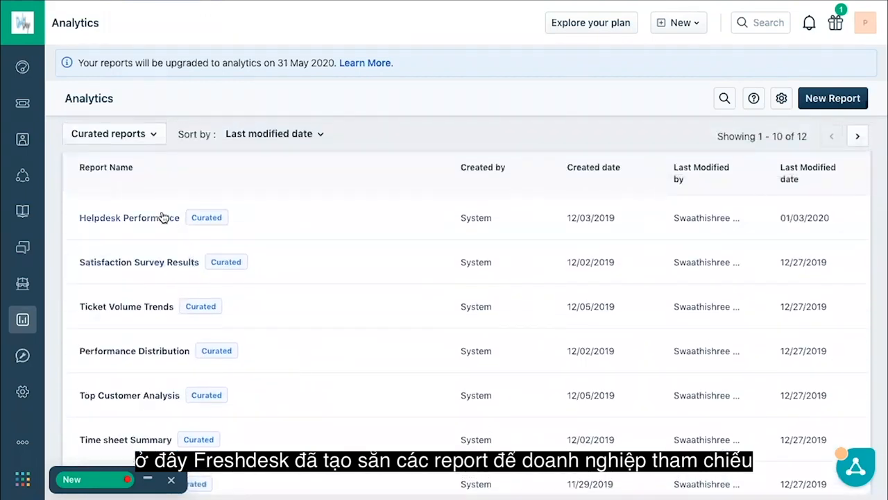
- Open the response time page of the Helpdesk Performance report and switch the report to editing mode
click(161, 218)
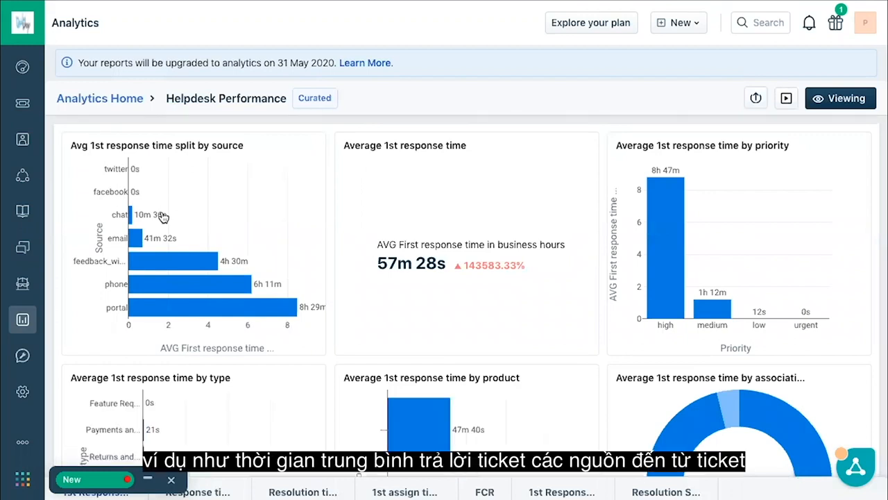
click(206, 489)
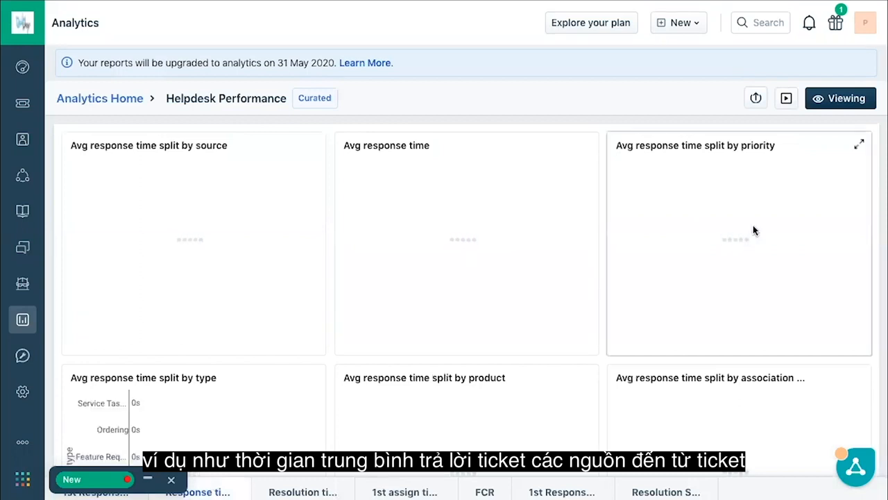
click(854, 99)
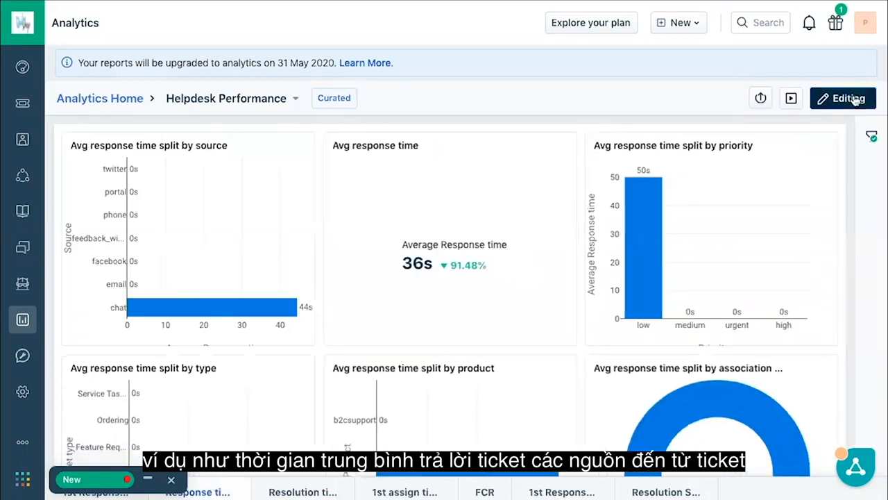
- Check the Helpdesk Performance report filters and open the Avg response time split by source widget
click(872, 139)
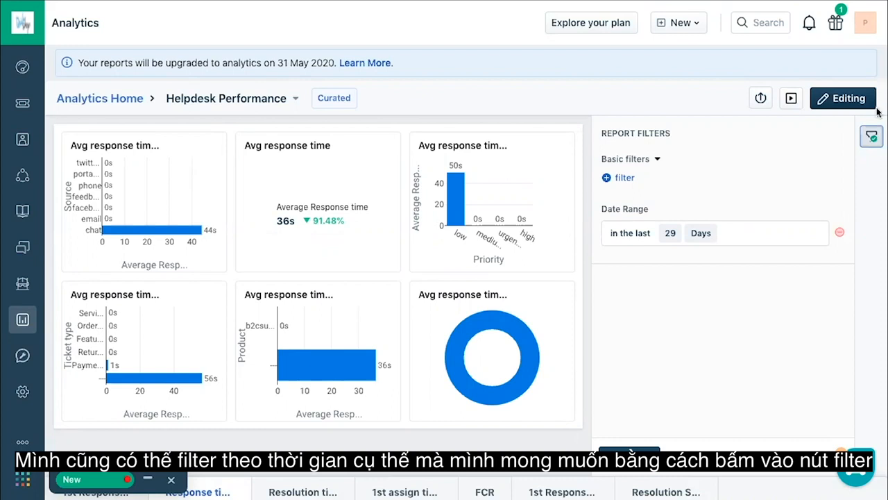
click(873, 137)
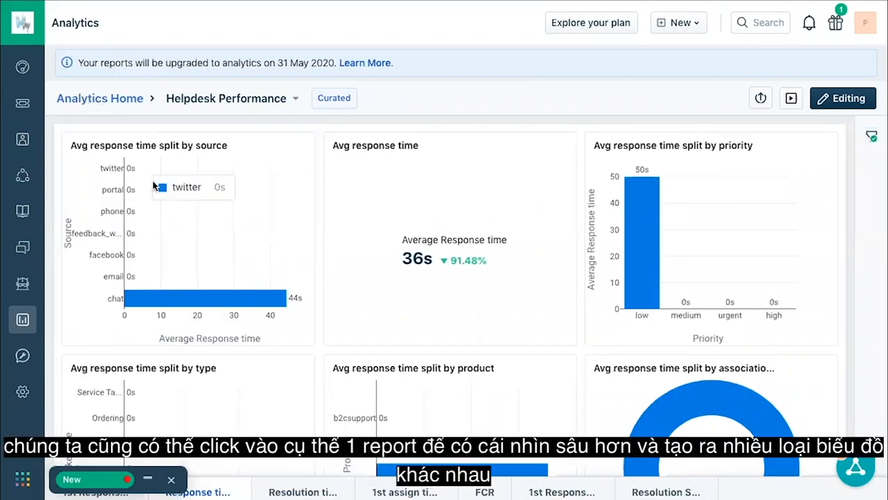
click(302, 145)
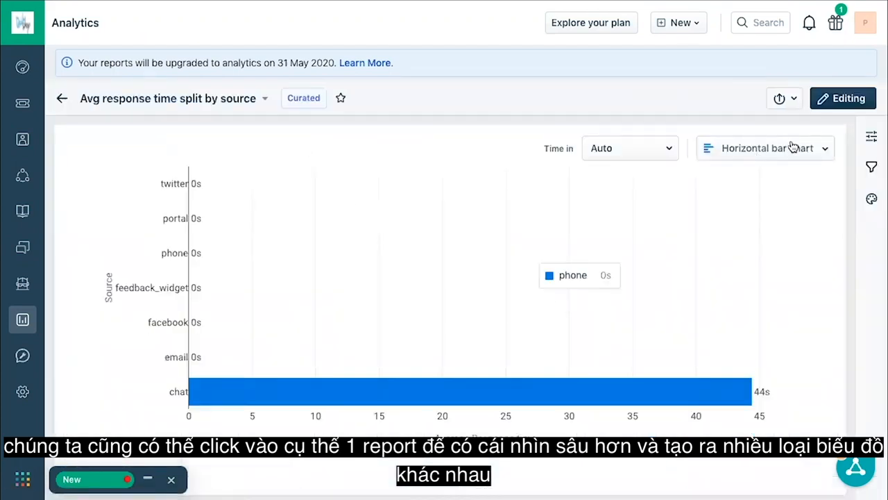
- Preview the average response time by source as a donut, horizontal bar and pie chart, ending with a summary table
click(821, 149)
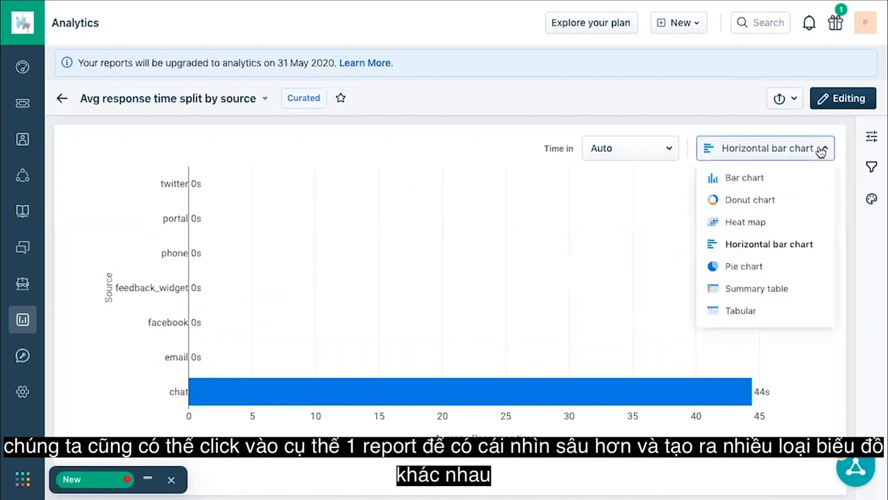
click(763, 200)
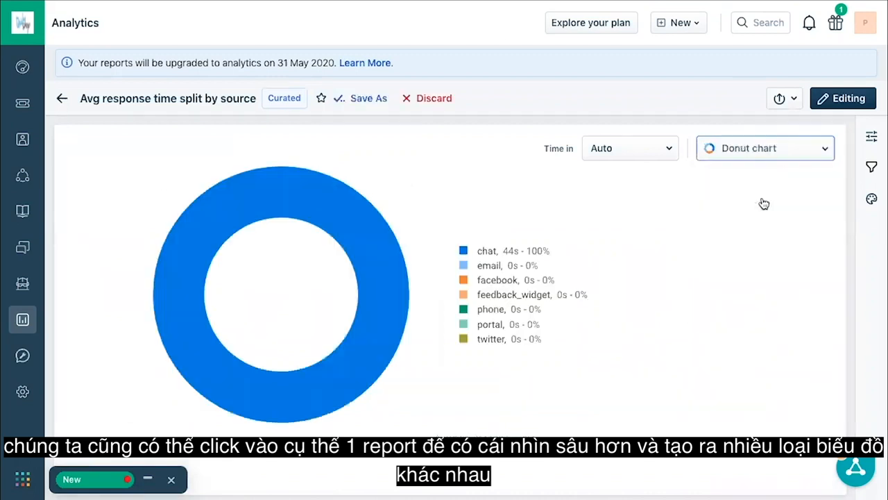
click(788, 153)
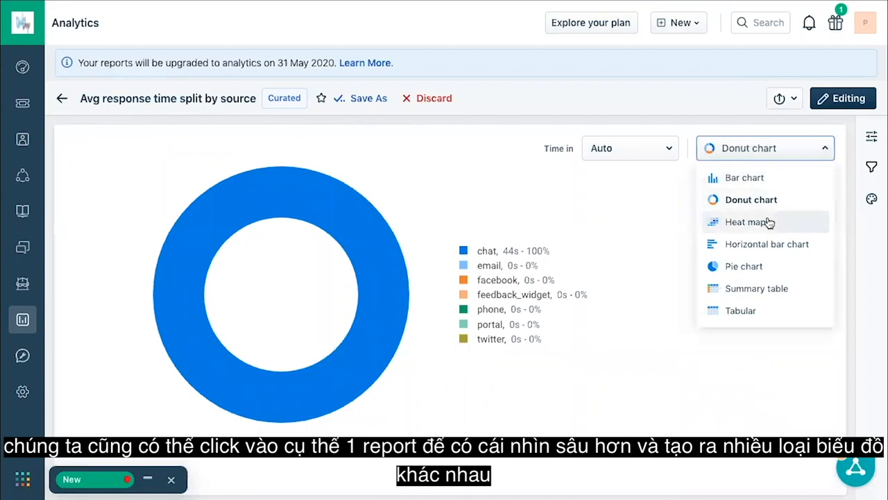
click(764, 248)
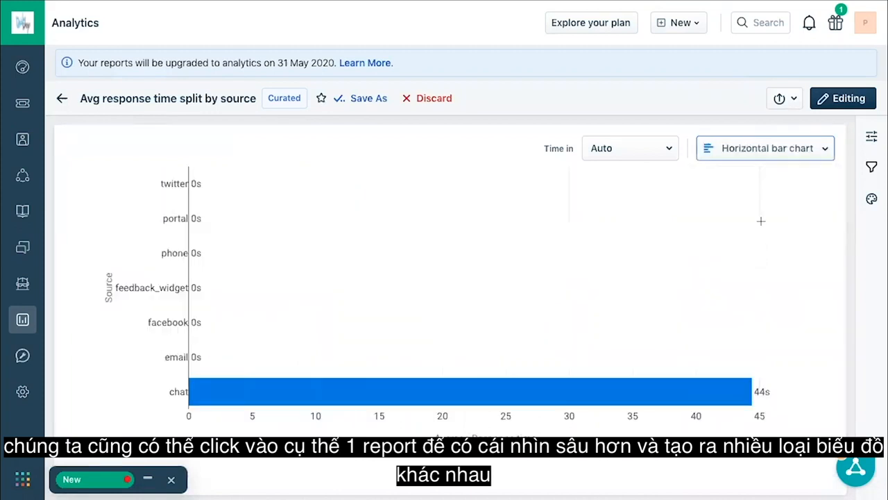
click(780, 155)
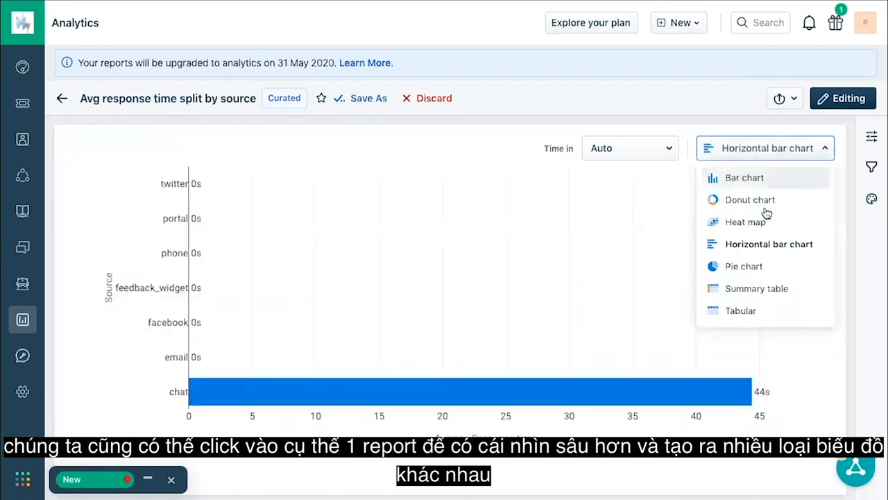
click(756, 267)
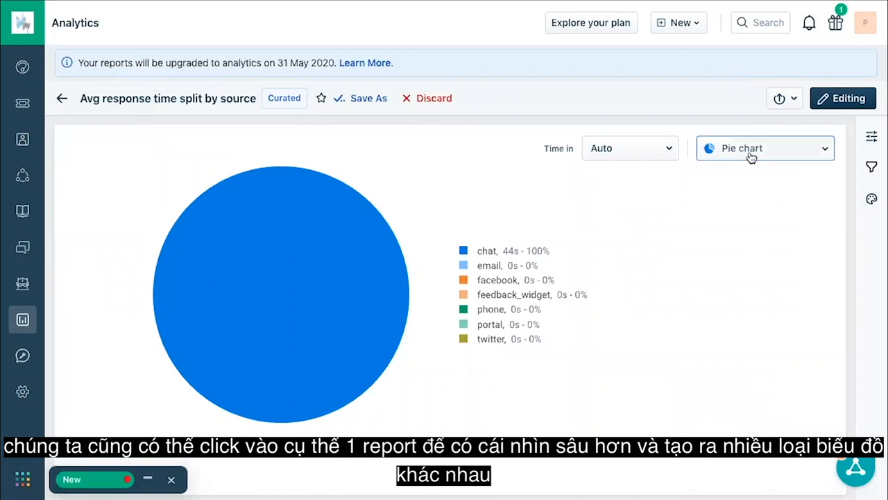
click(749, 154)
click(746, 288)
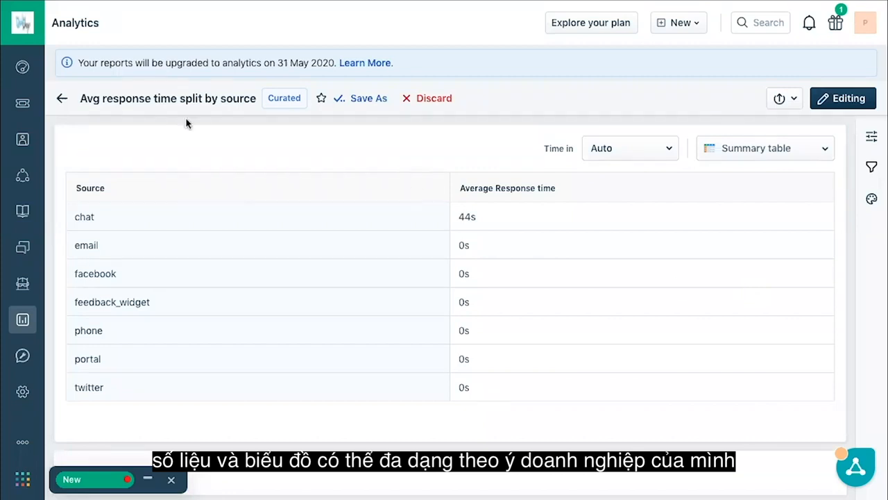
- Open the curated Agent Performance report from the Analytics home and examine each agent's ticket activity
click(62, 97)
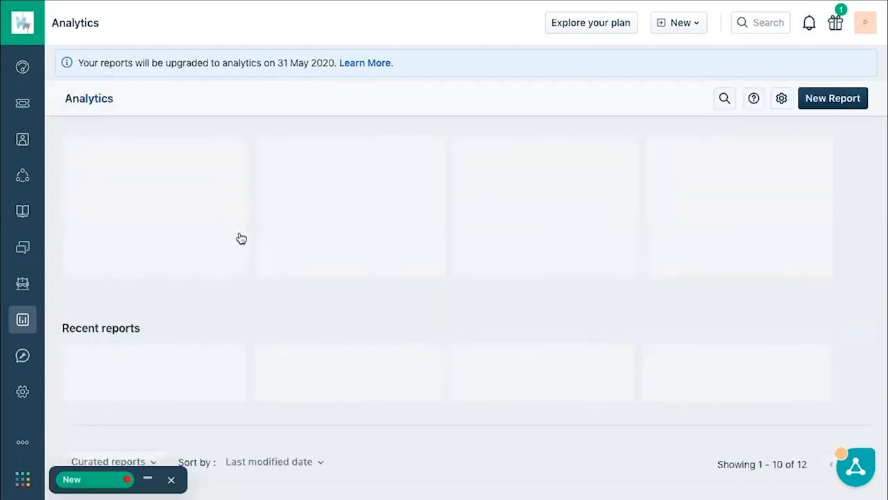
scroll(240, 238, down, 3)
scroll(240, 238, down, 3)
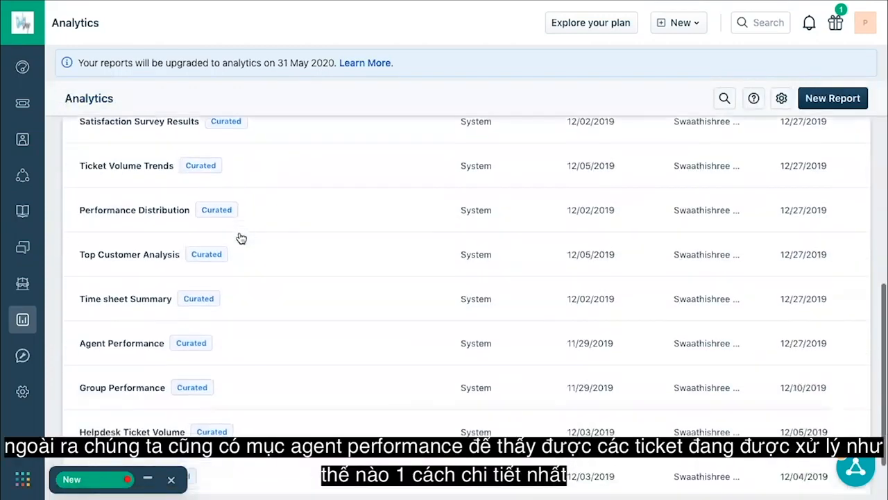
click(138, 290)
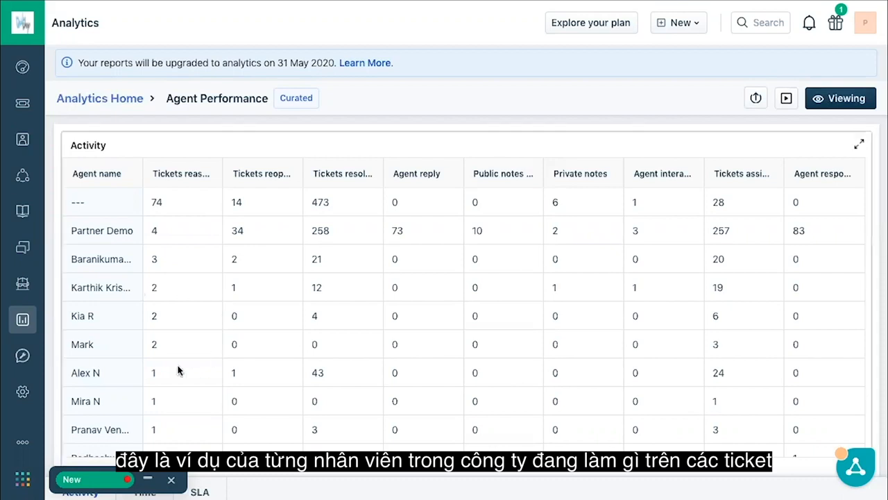
scroll(561, 359, down, 2)
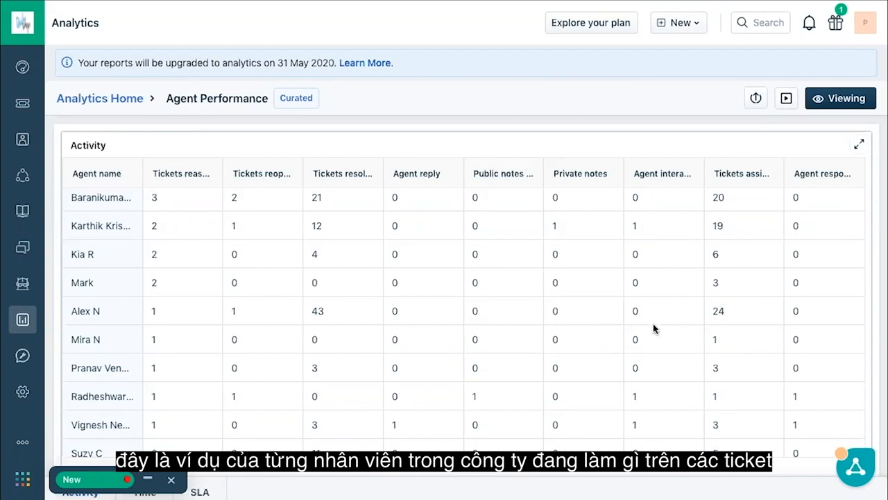
- Switch the Agent Performance report to editing mode and check its report filters
click(850, 100)
click(872, 138)
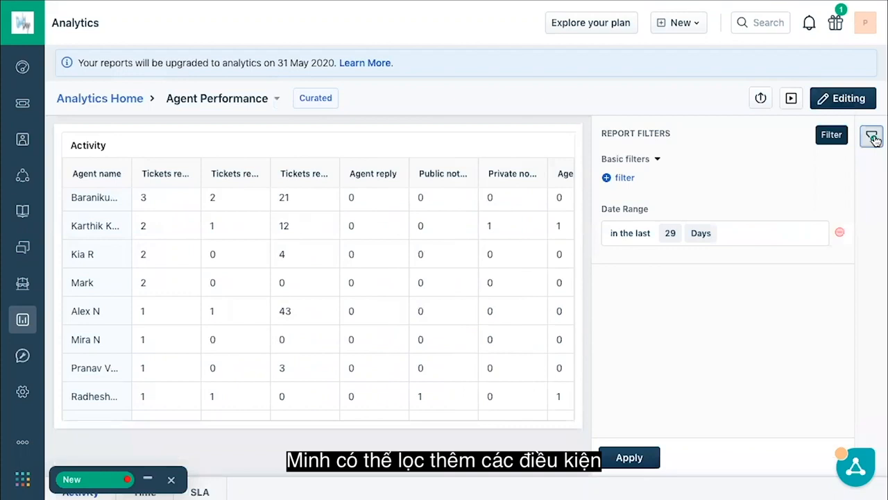
click(872, 137)
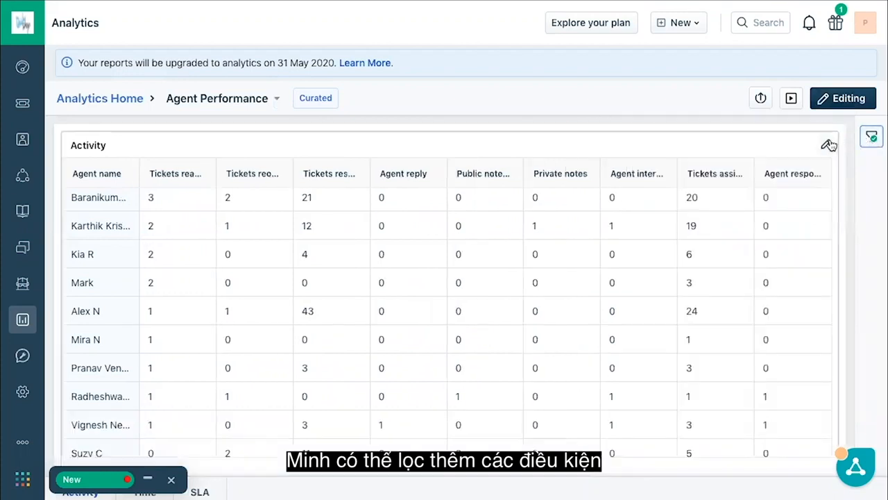
- Open the Activity widget and review its filters and metrics, including the settings of Tickets reassigned to agent
click(829, 145)
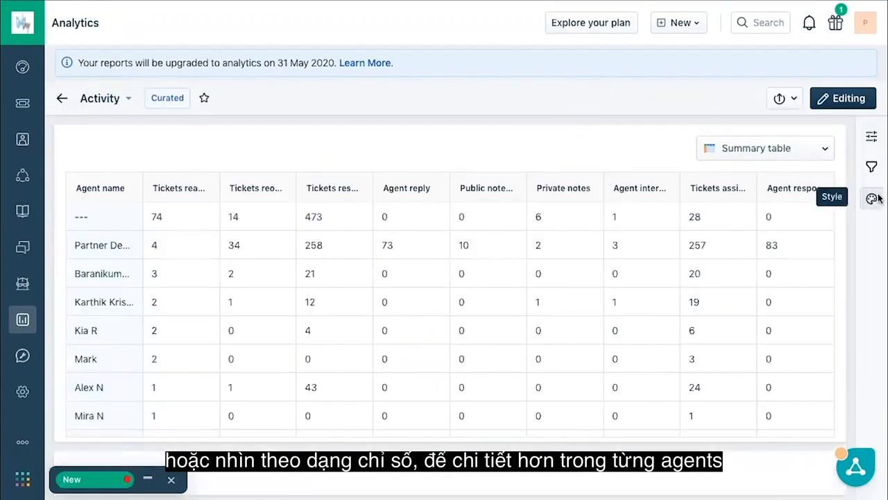
click(872, 166)
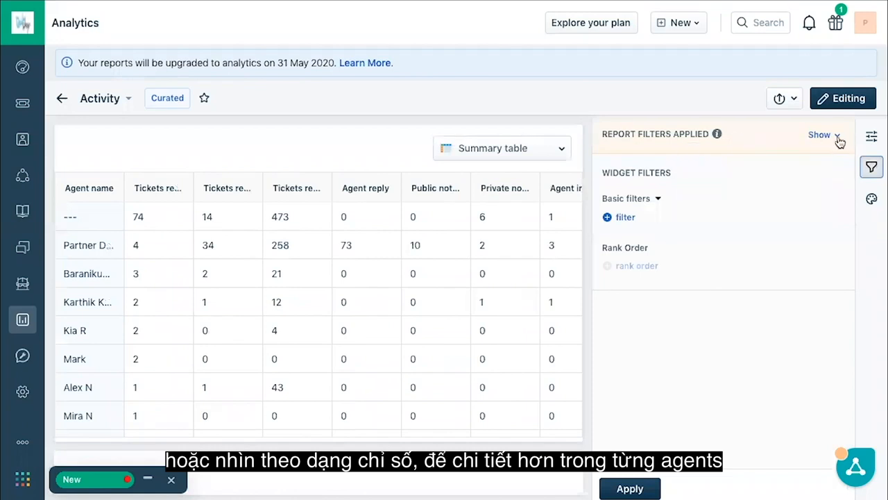
click(872, 137)
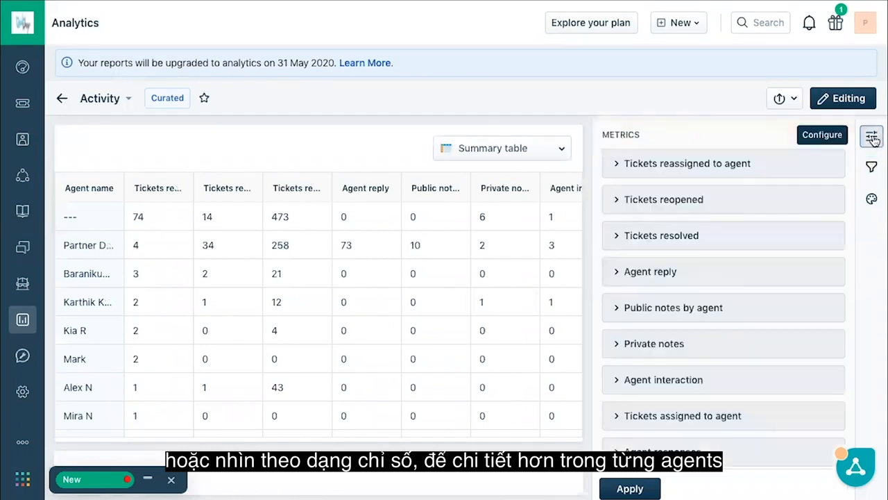
click(664, 165)
click(664, 165)
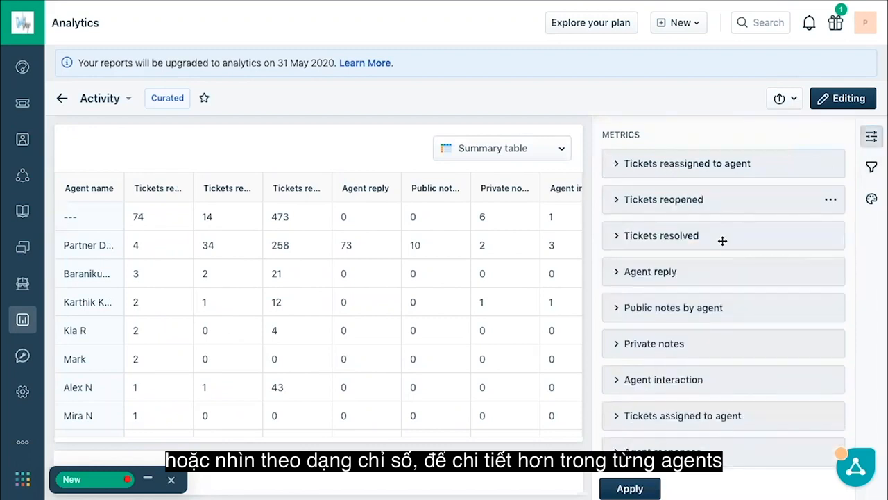
scroll(726, 292, down, 2)
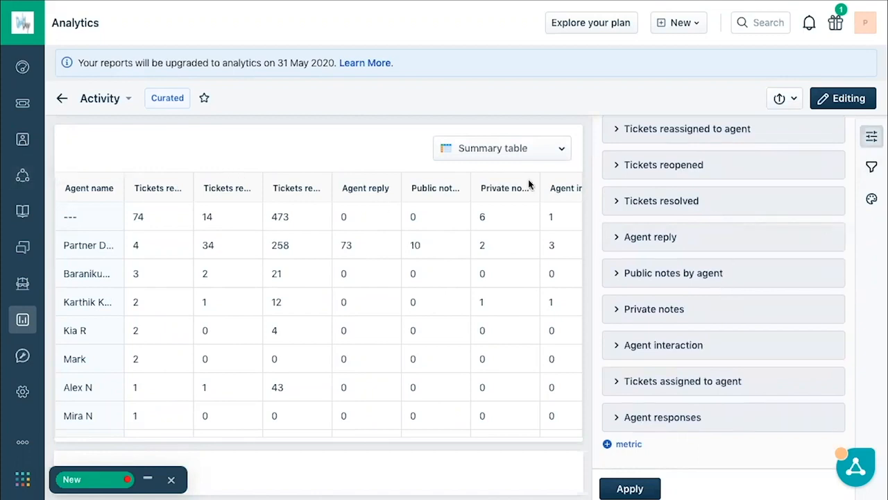
scroll(737, 331, up, 2)
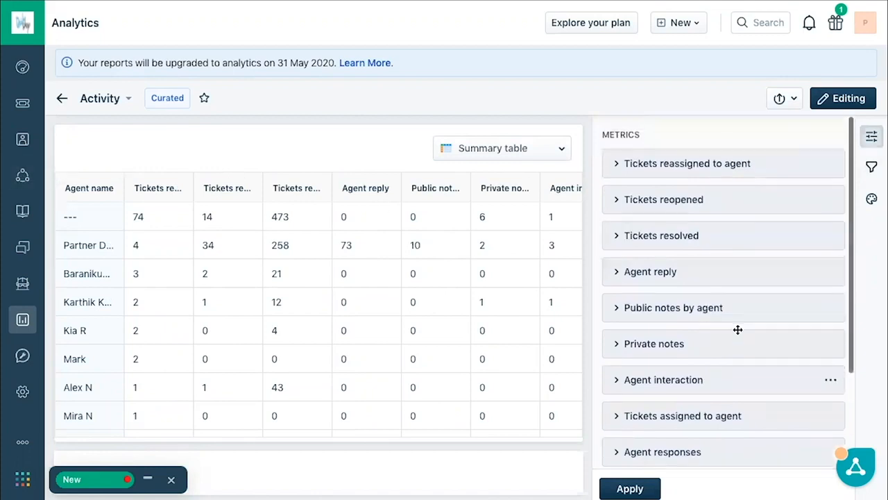
click(655, 174)
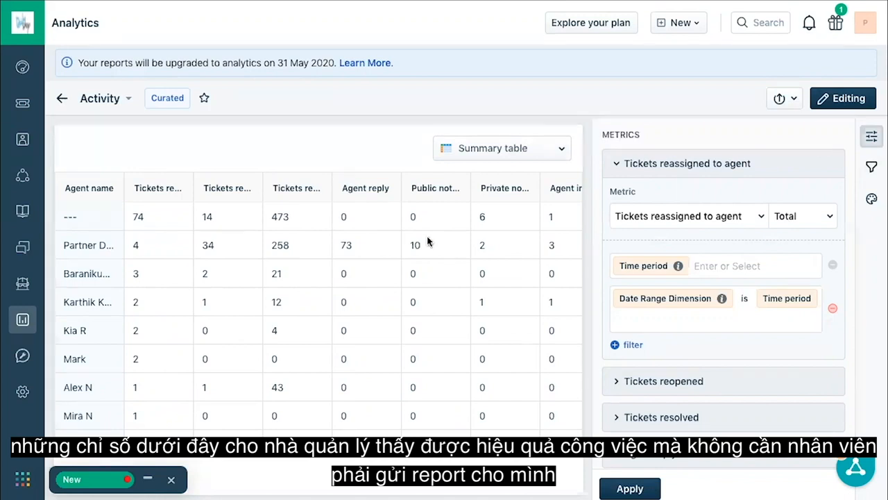
- Leave the Agent Performance report and locate Group Performance among the curated reports on the Analytics home
click(62, 96)
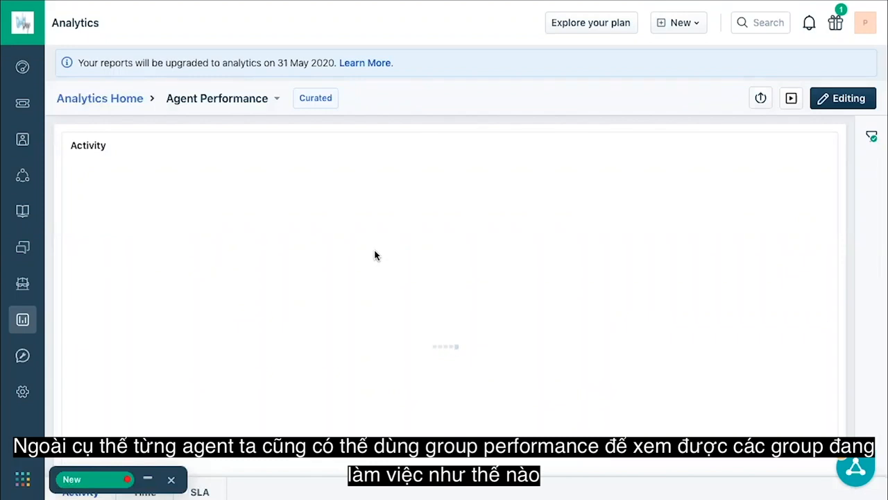
click(125, 98)
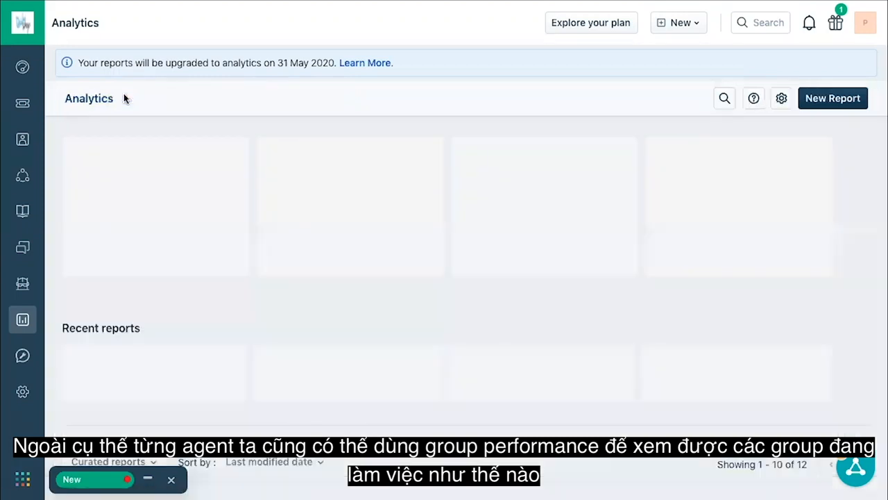
scroll(219, 312, down, 3)
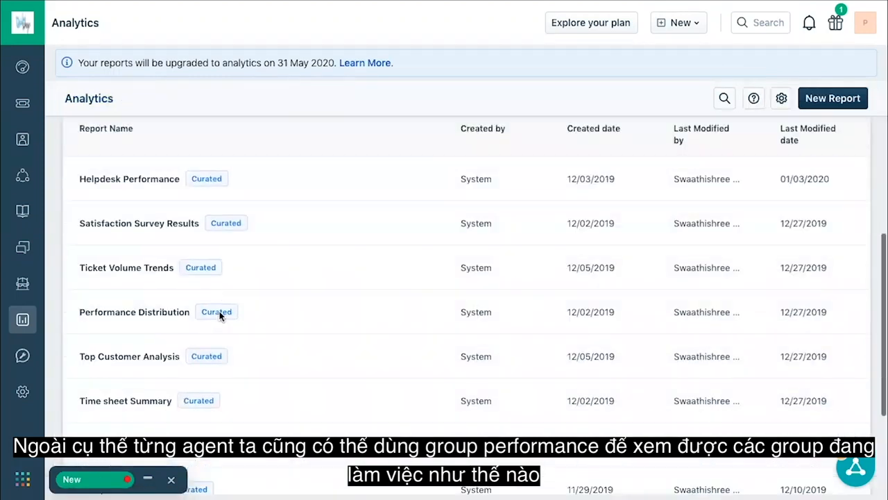
scroll(220, 313, down, 2)
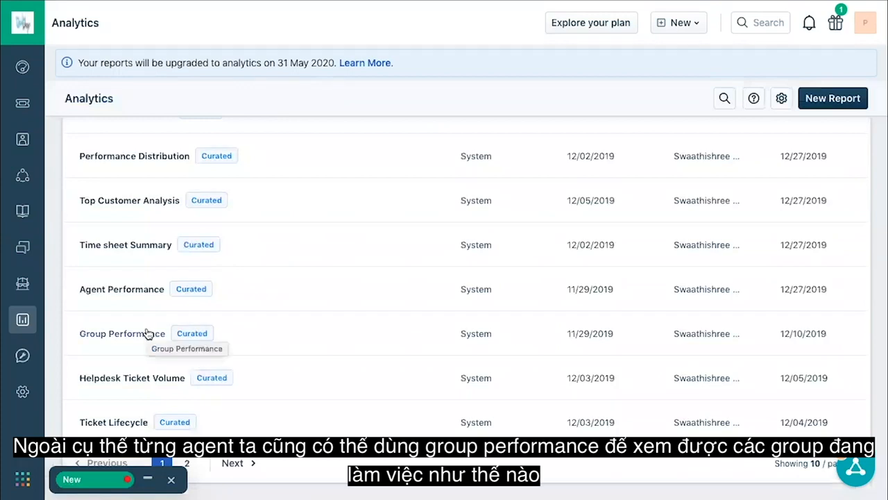
click(147, 334)
- Open the curated Satisfaction Survey Results report and look over its overall survey results
scroll(276, 345, up, 1)
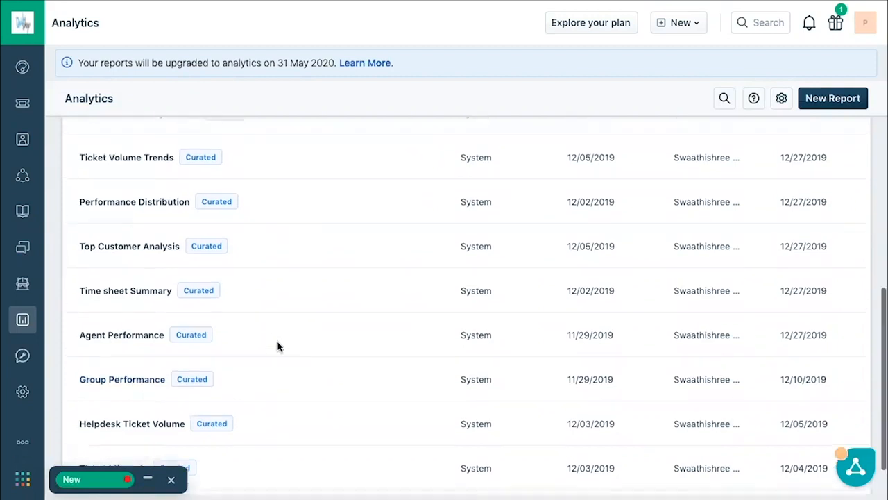
scroll(235, 323, up, 1)
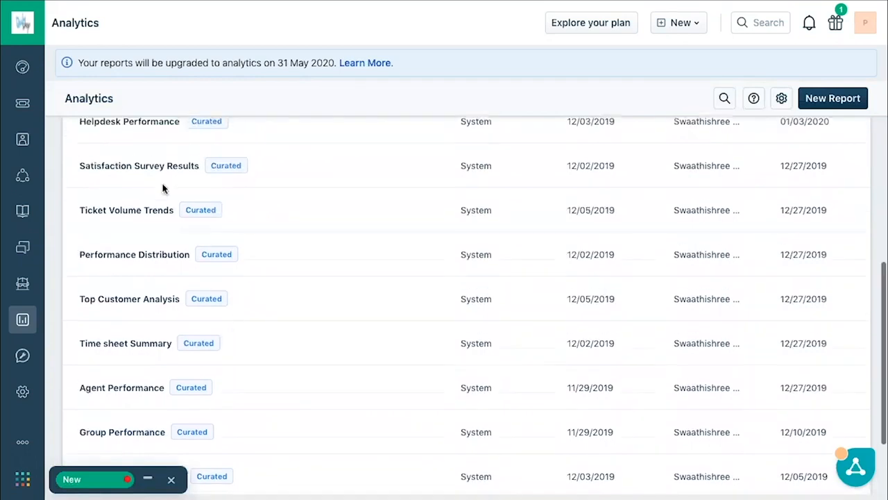
click(146, 166)
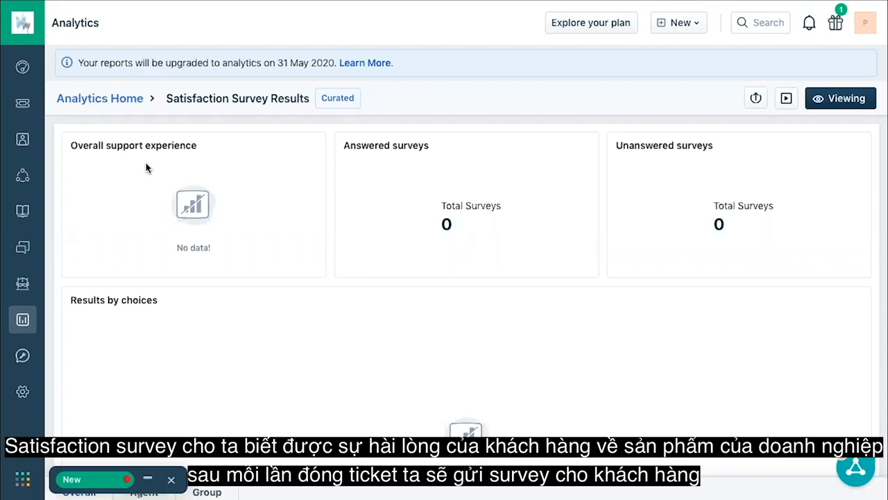
scroll(334, 326, down, 2)
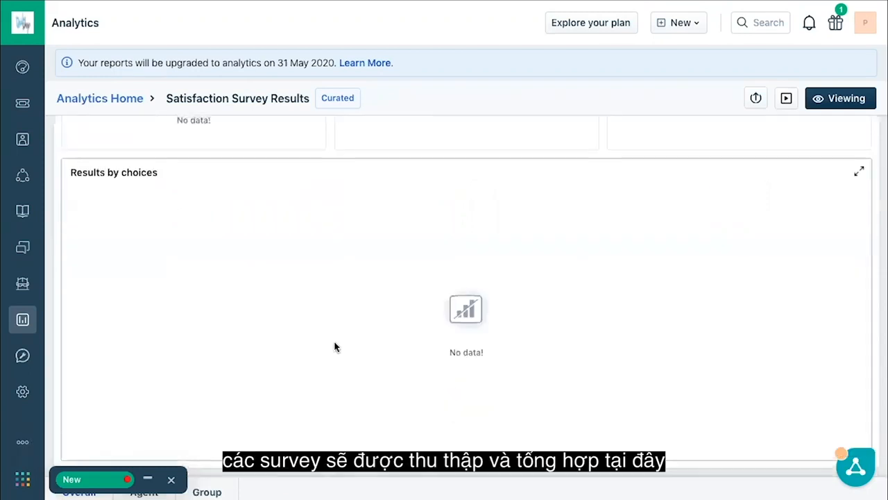
scroll(334, 347, up, 2)
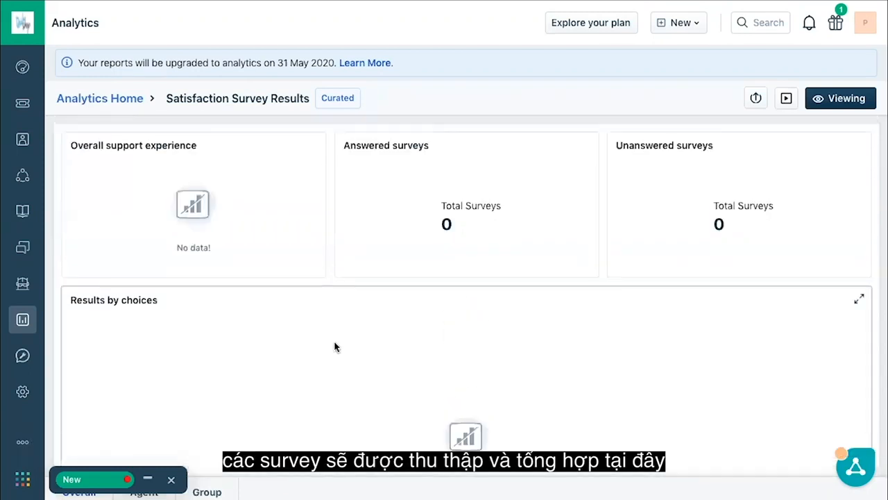
- Return to the Analytics home and look through the curated reports down to Time sheet Summary and Ticket Lifecycle
click(128, 97)
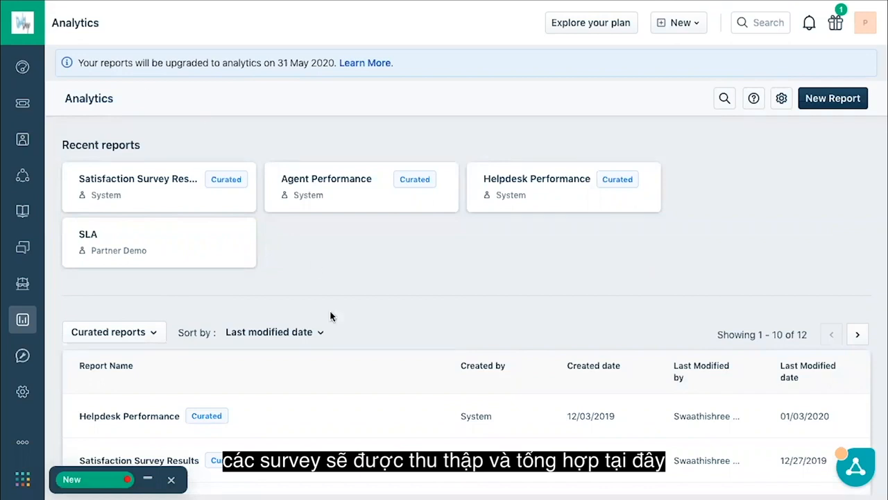
scroll(331, 312, down, 5)
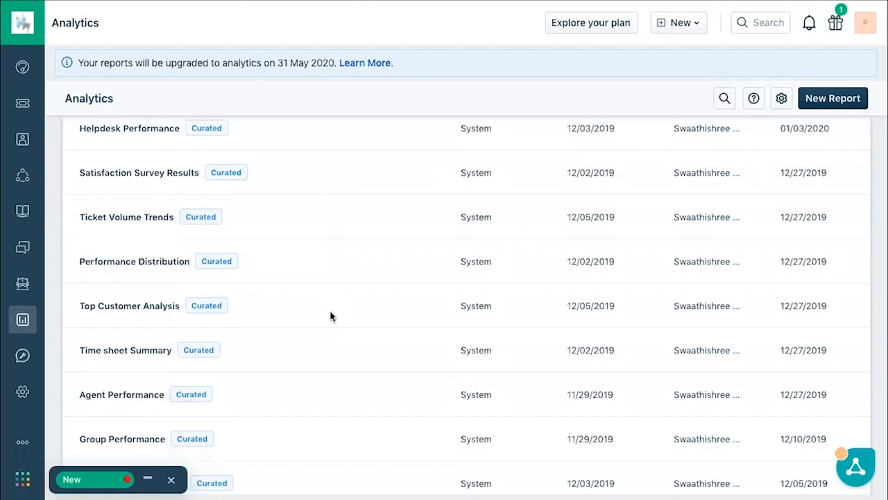
scroll(330, 316, down, 2)
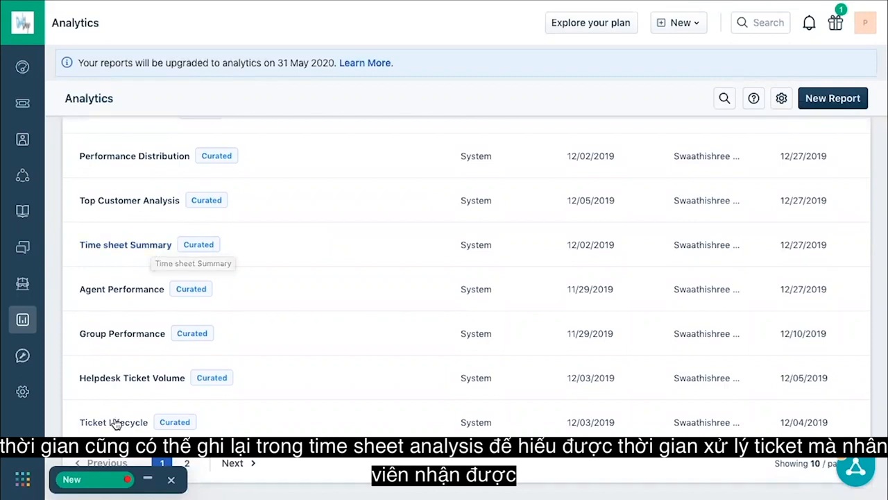
- Create a new Analytics report titled "T1 results" that is visible to Only Me
scroll(283, 349, up, 5)
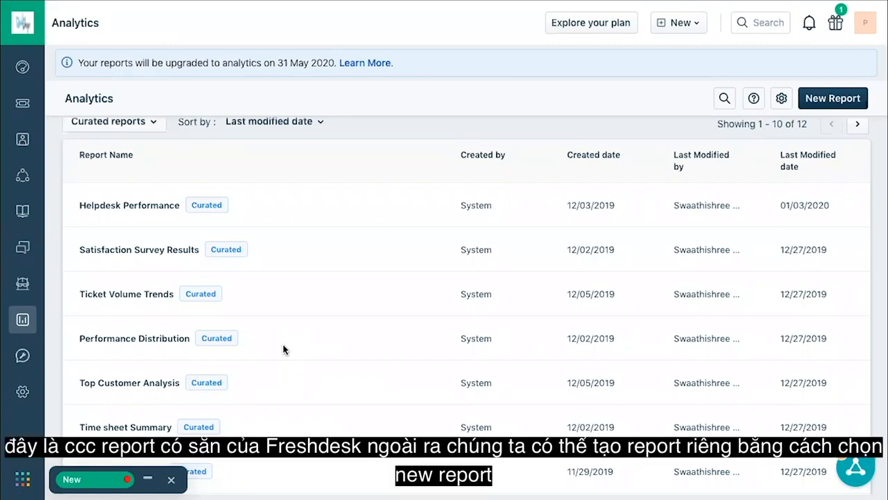
scroll(337, 361, up, 3)
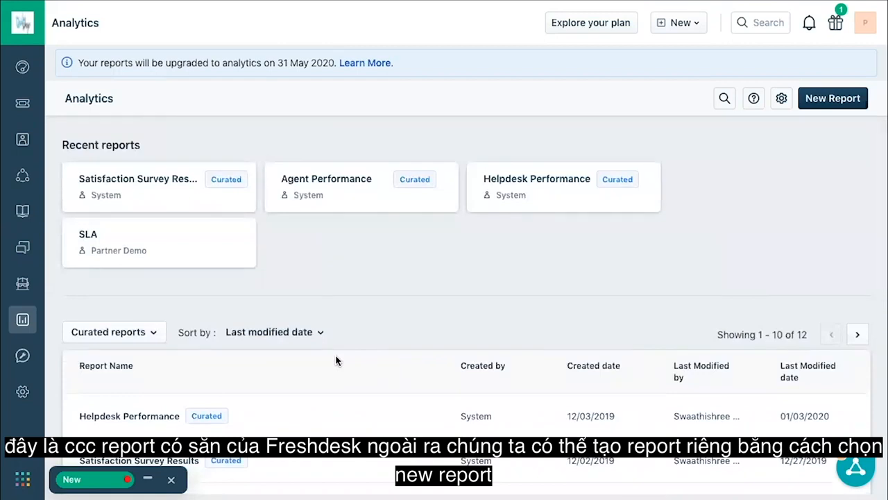
click(834, 98)
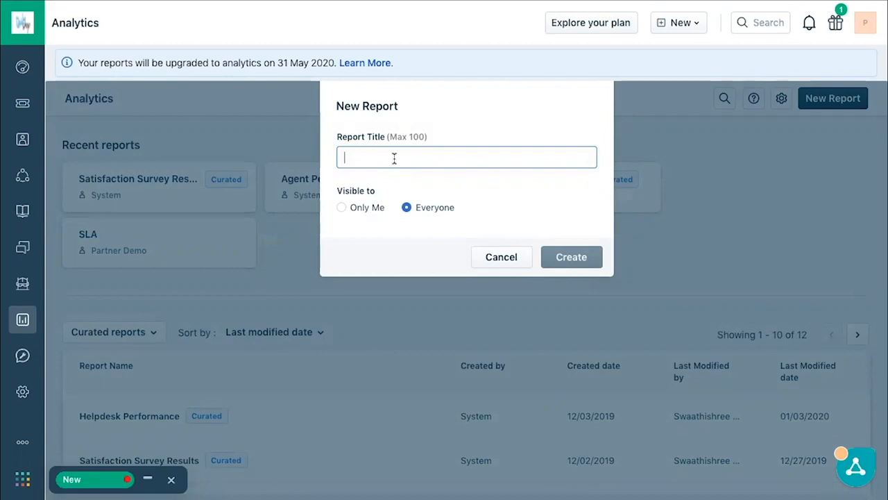
text(T1 results)
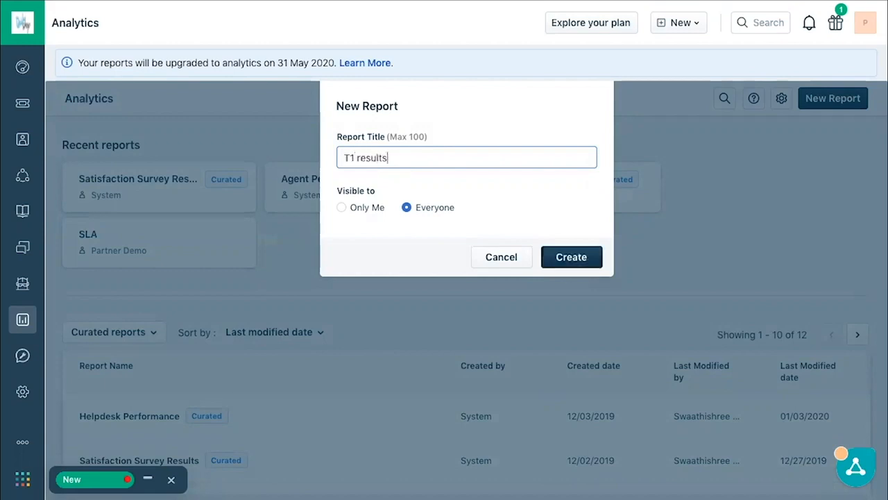
click(342, 206)
click(570, 259)
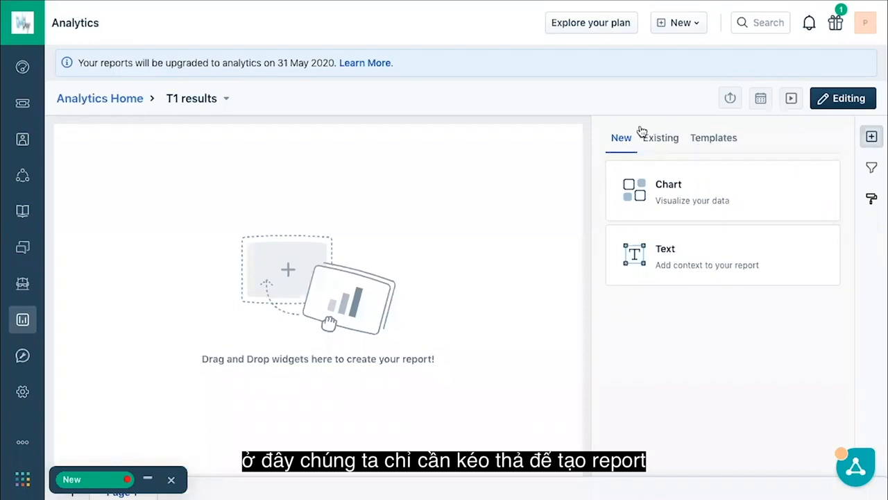
- Add the existing donut chart "Total Tickets grouped by Resolution SLA violated" to the report, repositioning and enlarging it on the page
click(667, 142)
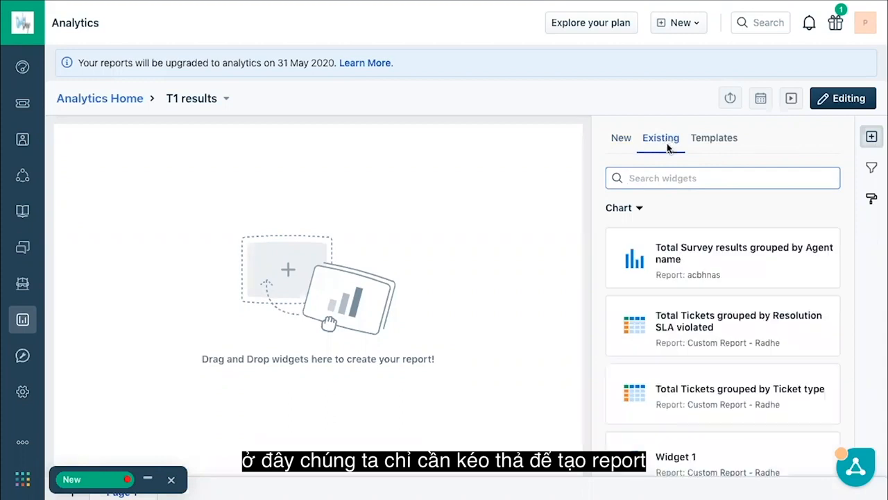
click(640, 210)
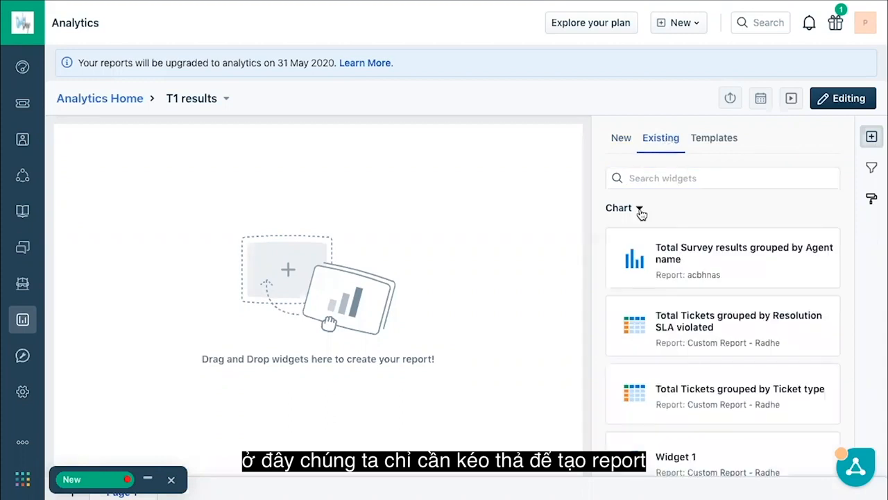
click(735, 219)
scroll(755, 390, down, 5)
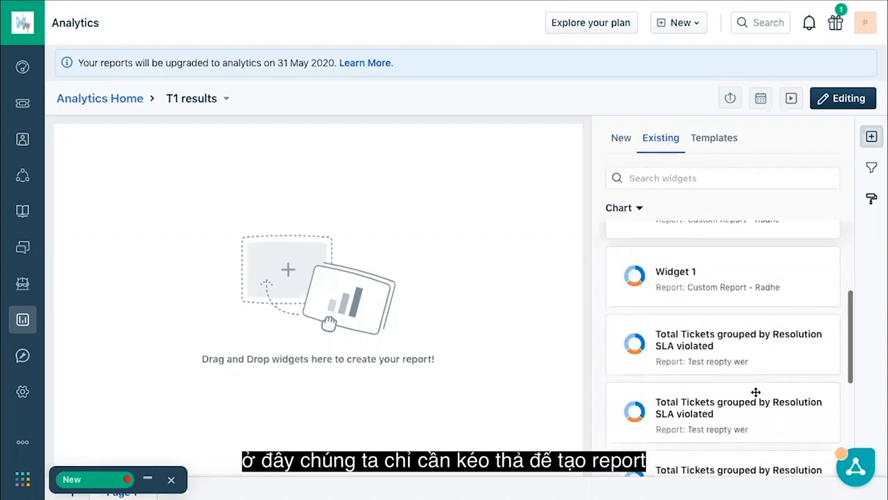
scroll(756, 391, up, 5)
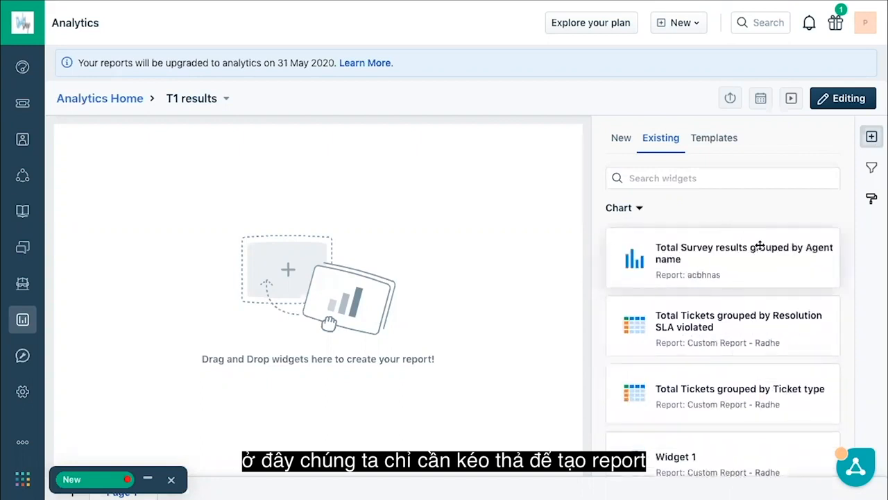
scroll(747, 302, down, 5)
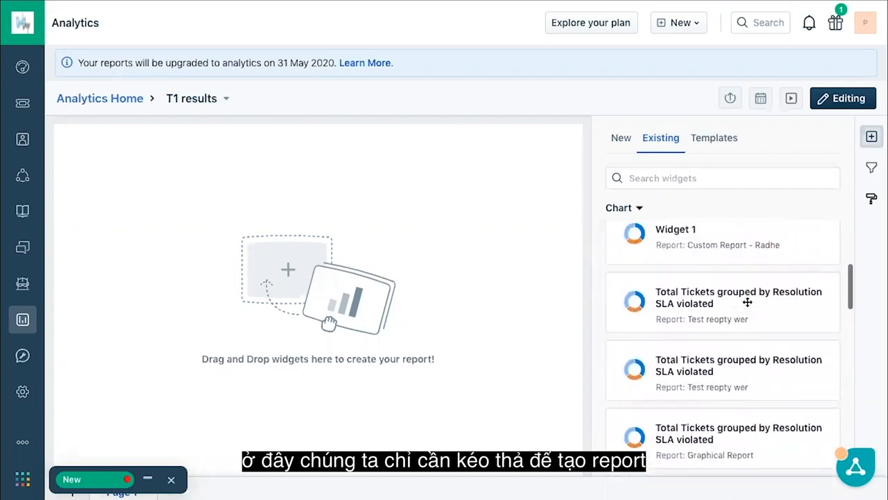
drag(708, 357, 209, 227)
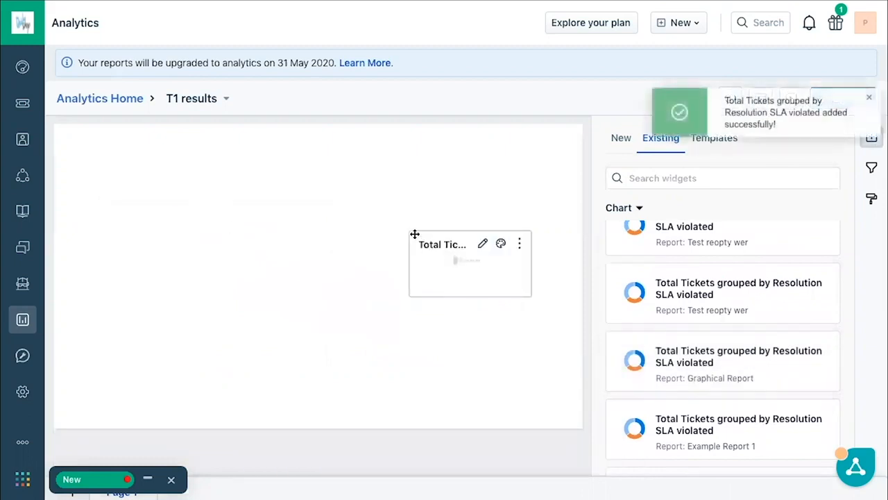
drag(416, 234, 197, 210)
drag(308, 268, 448, 393)
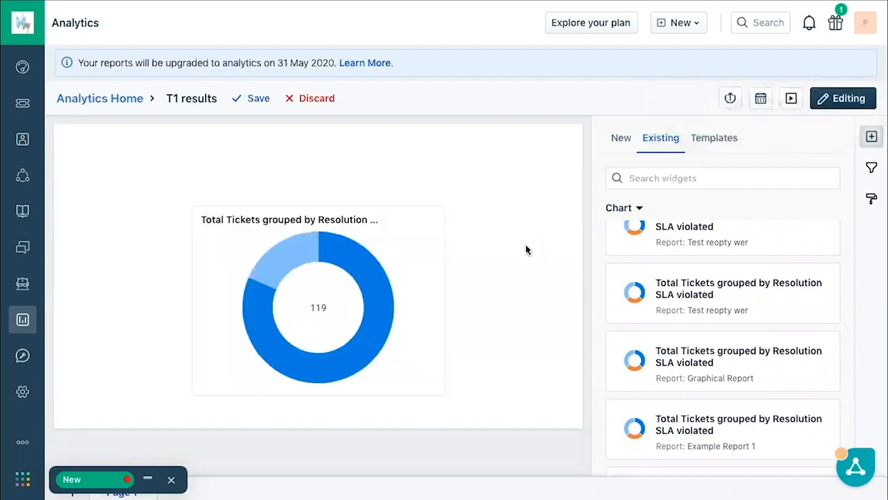
- Show the report filters, and save the report's changes while opening the donut chart widget for editing
click(872, 167)
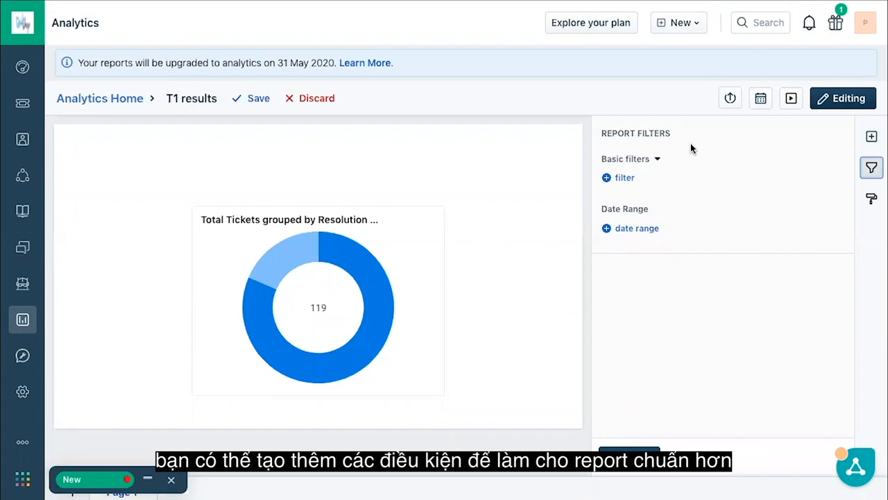
click(397, 220)
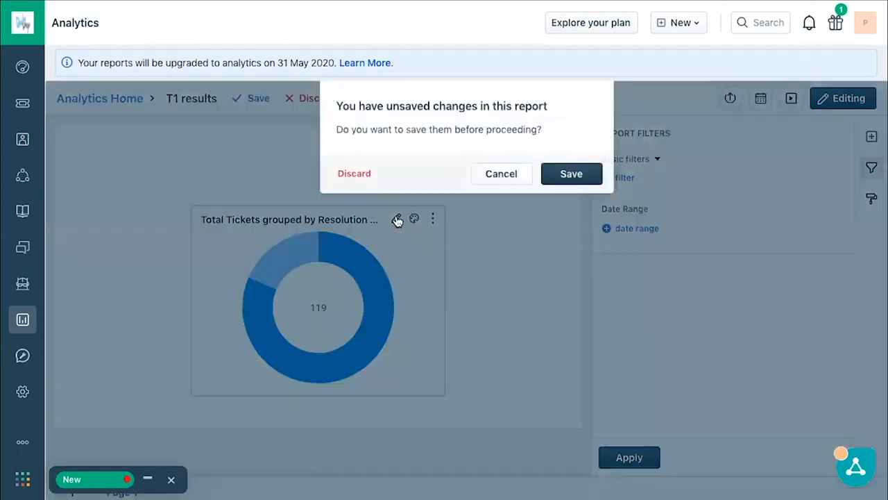
click(566, 173)
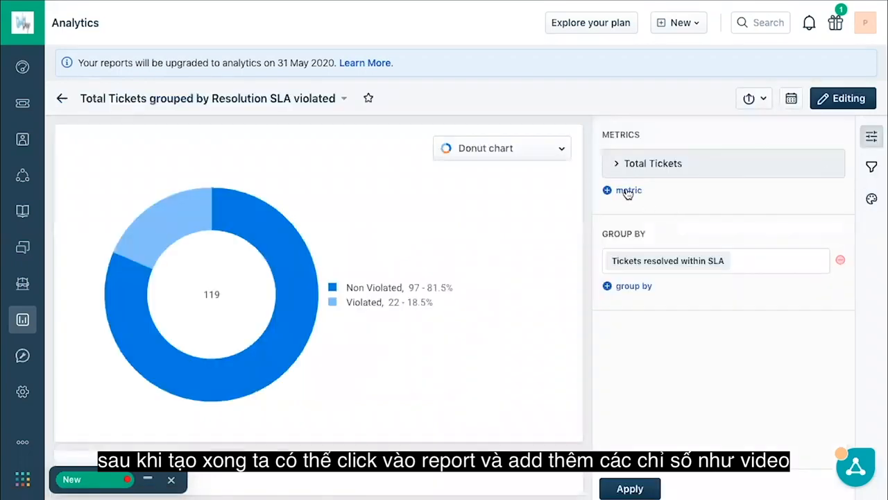
- Add a second metric to the widget based on Customer reply count with the Average calculation
click(627, 191)
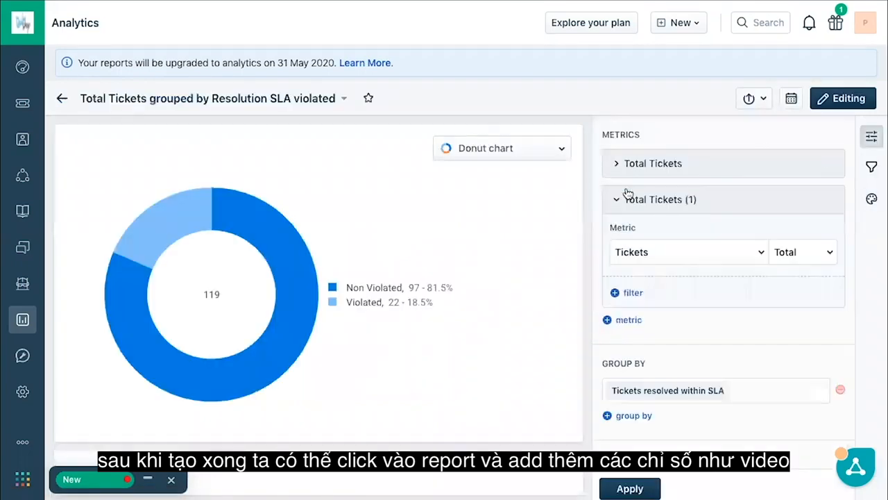
click(681, 254)
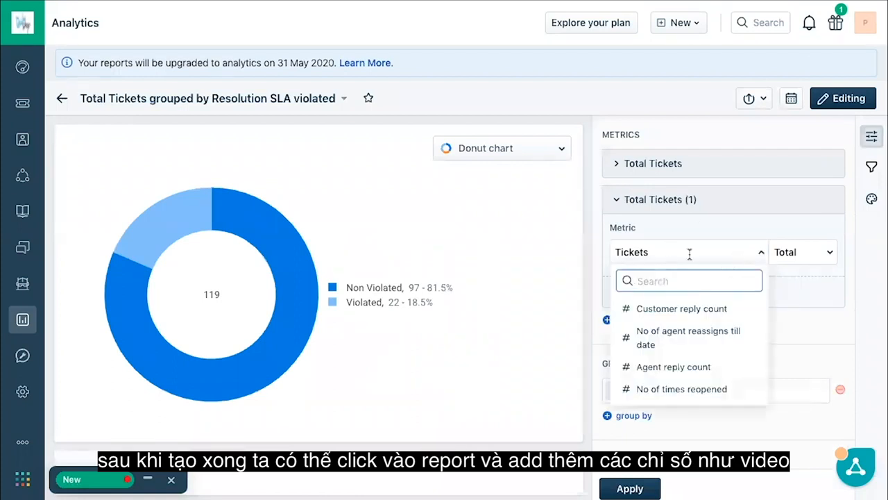
click(699, 316)
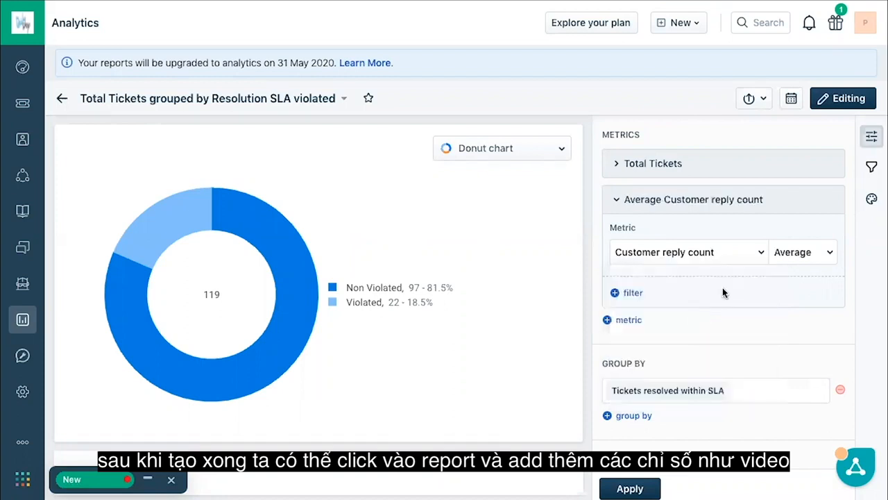
click(804, 251)
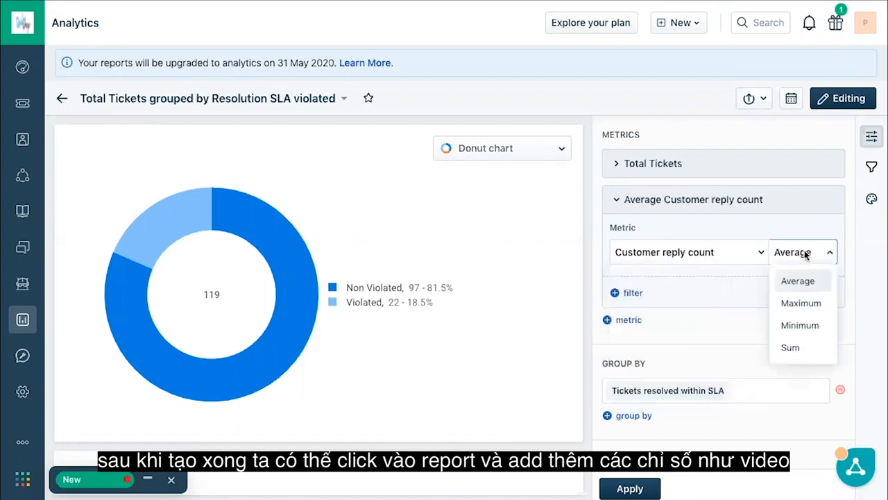
click(718, 327)
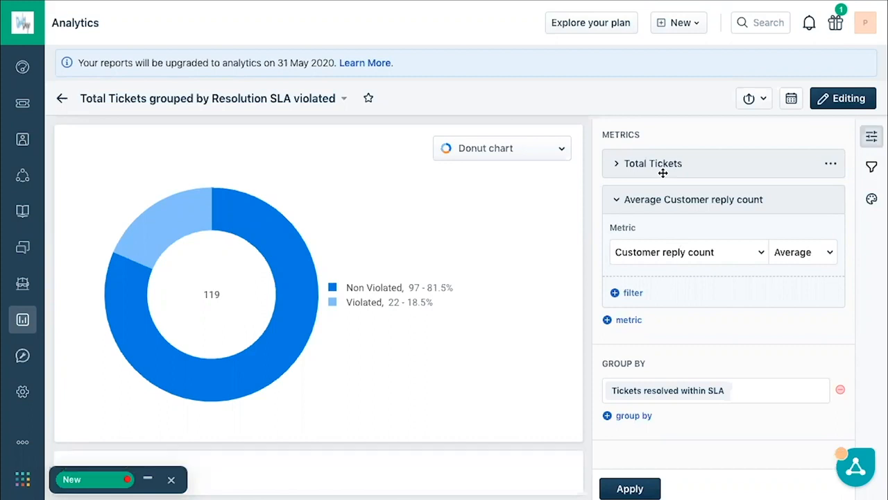
- Review the settings of the Total Tickets metric, and leave the widget and report for My Dashboard
click(627, 170)
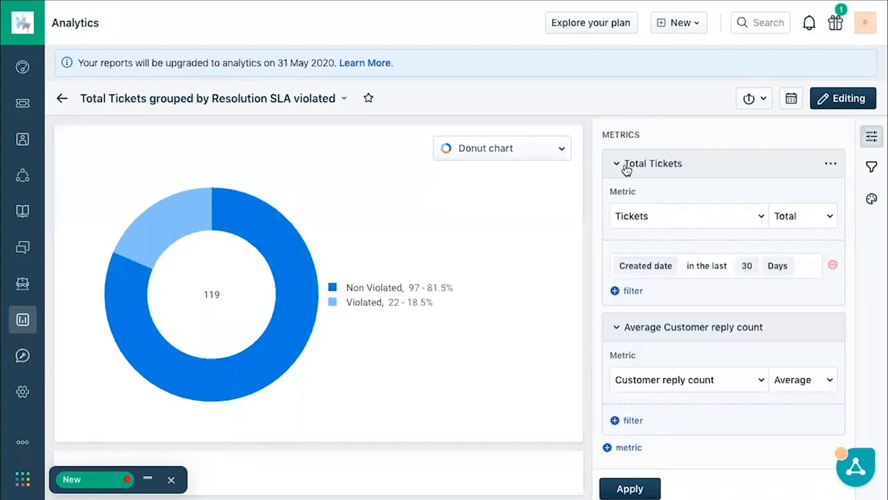
click(62, 98)
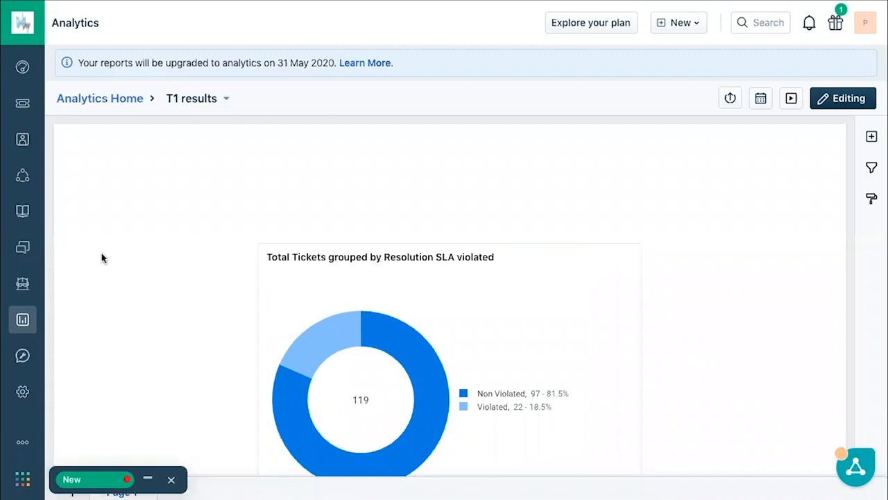
click(21, 65)
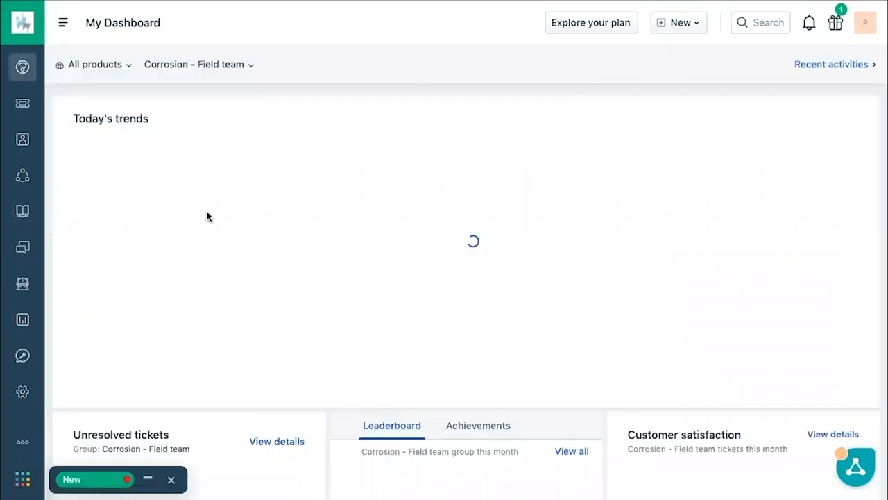